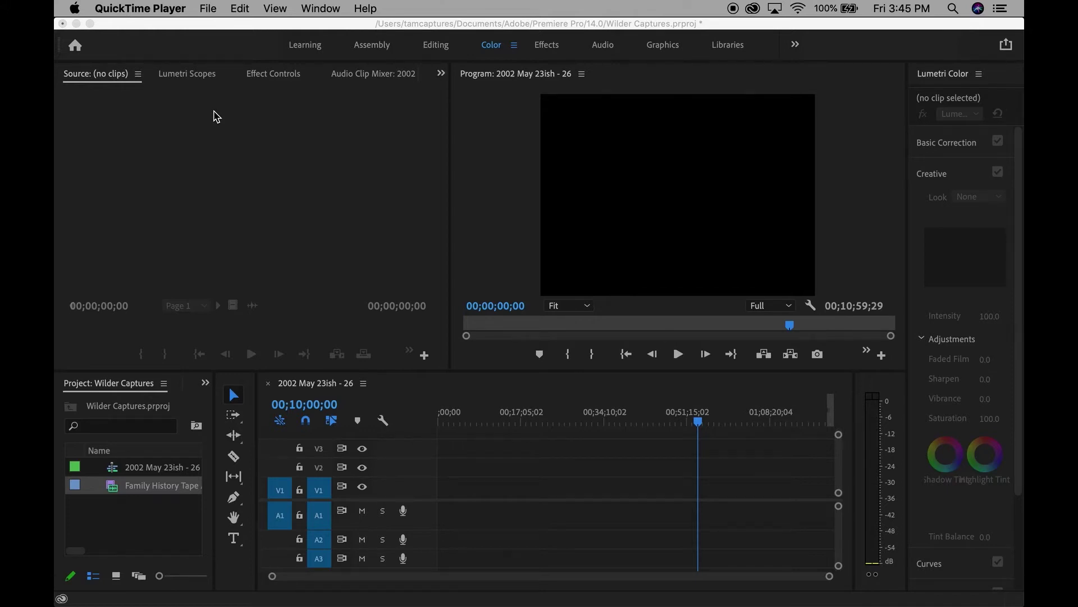
Step: Bring the Wilder Captures project in Premiere Pro in front of QuickTime Player
{"action": "mouse_move", "coordinate": [828, 590]}
{"action": "left_click", "coordinate": [285, 133]}
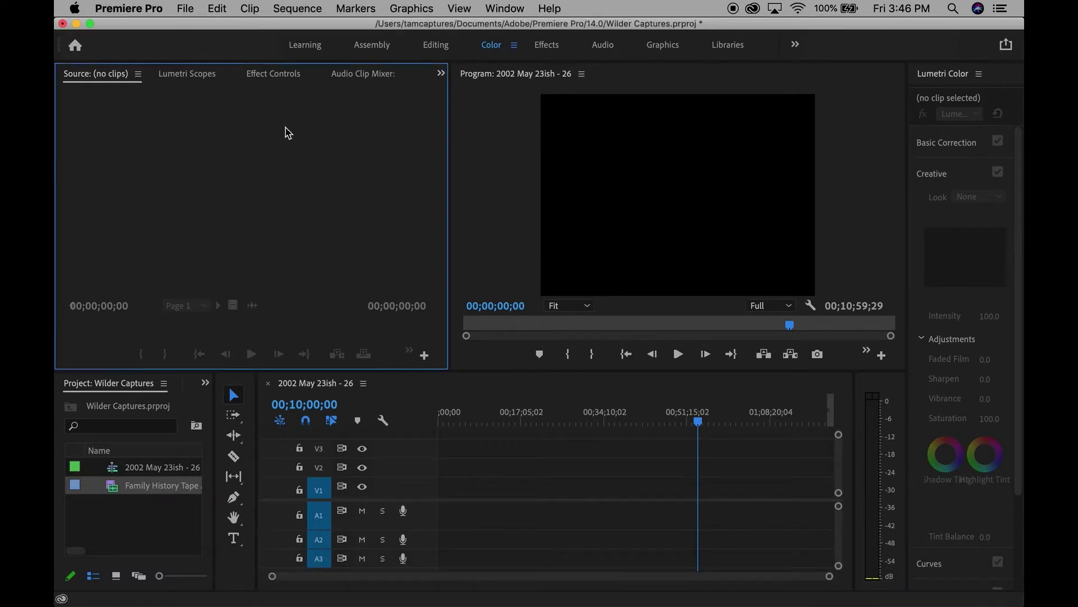
{"action": "left_click", "coordinate": [185, 9]}
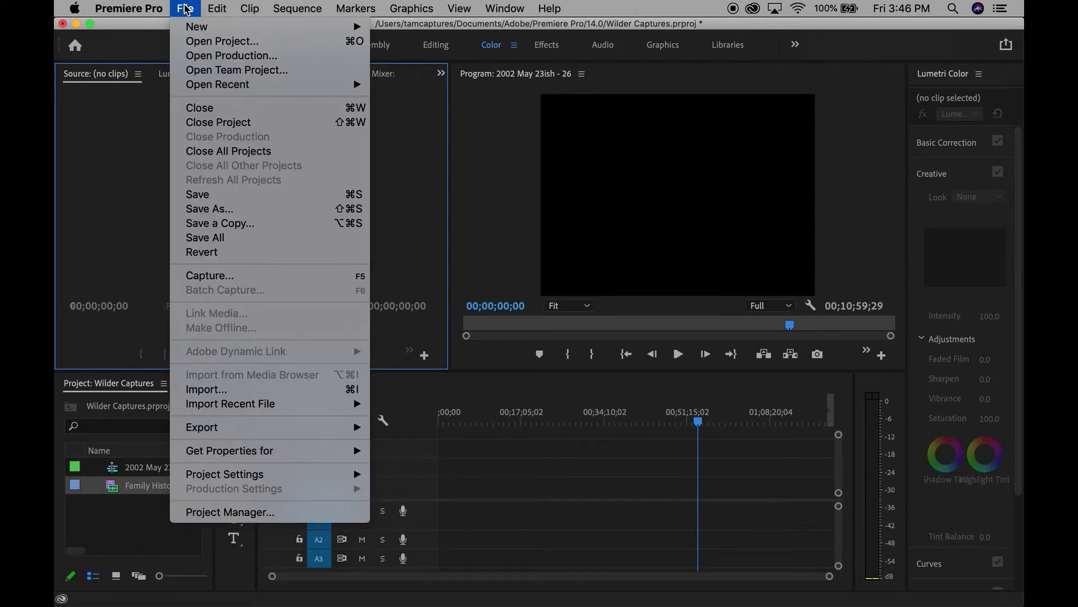
{"action": "left_click", "coordinate": [204, 275]}
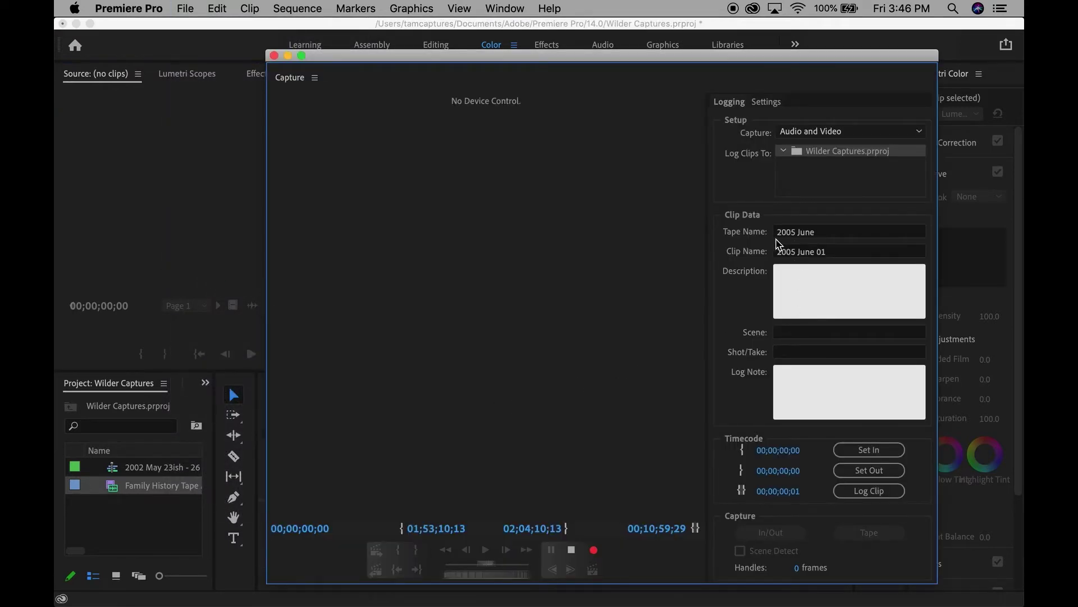
{"action": "left_click", "coordinate": [595, 554]}
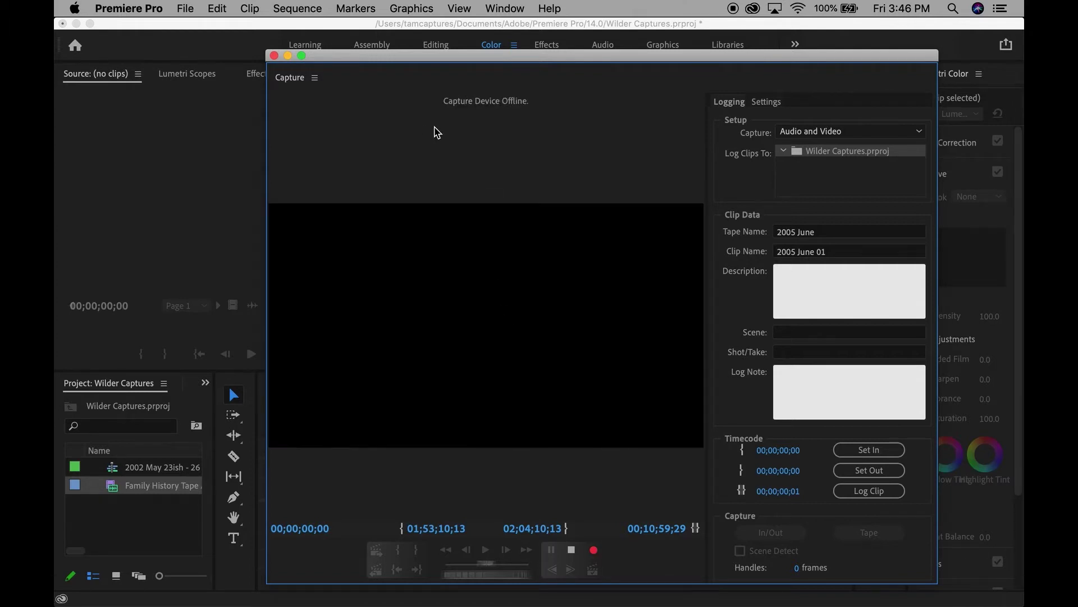
{"action": "left_click", "coordinate": [274, 56]}
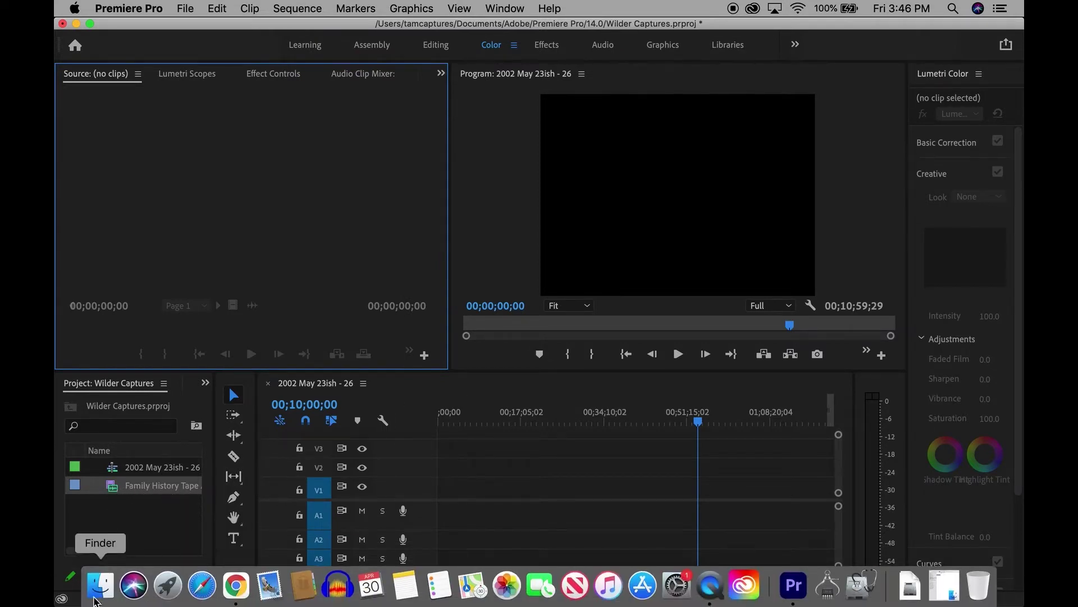
Step: In a new Finder window, go to Documents > Adobe > Premiere Pro > 14.0 > Captured Video > Wilder Captures and select Family History Tape A.mov
{"action": "left_click", "coordinate": [100, 586]}
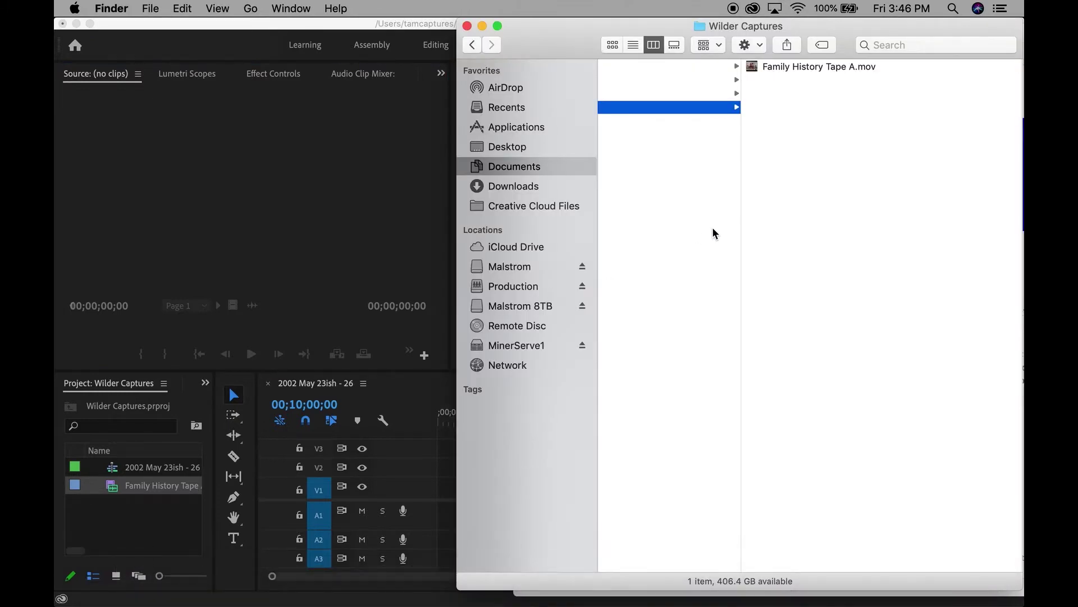
{"action": "scroll", "coordinate": [713, 231], "scroll_direction": "left", "scroll_amount": 3}
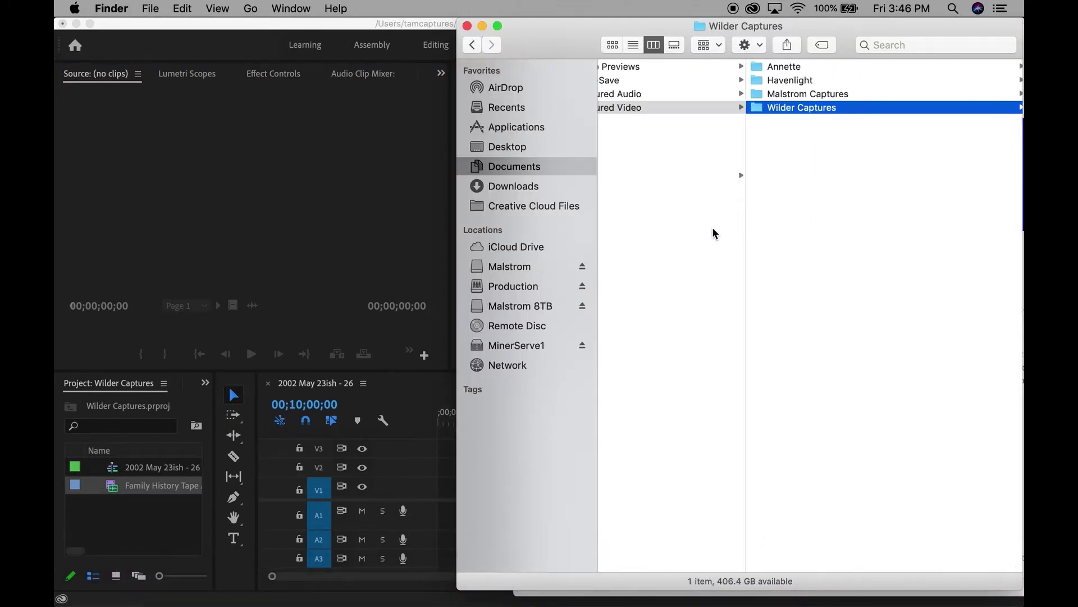
{"action": "scroll", "coordinate": [713, 230], "scroll_direction": "left", "scroll_amount": 5}
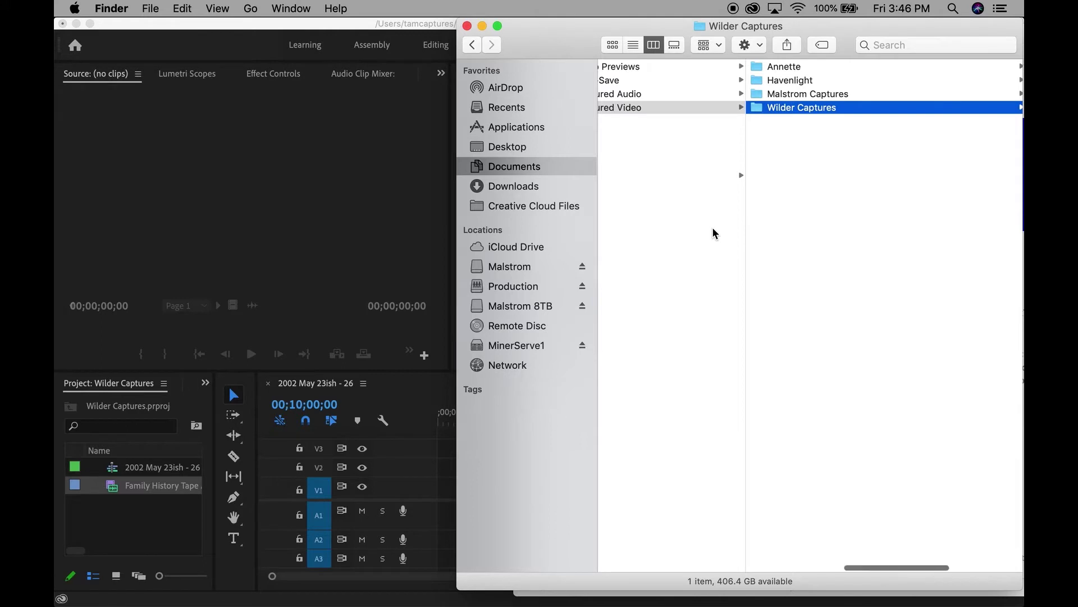
{"action": "scroll", "coordinate": [712, 227], "scroll_direction": "left", "scroll_amount": 5}
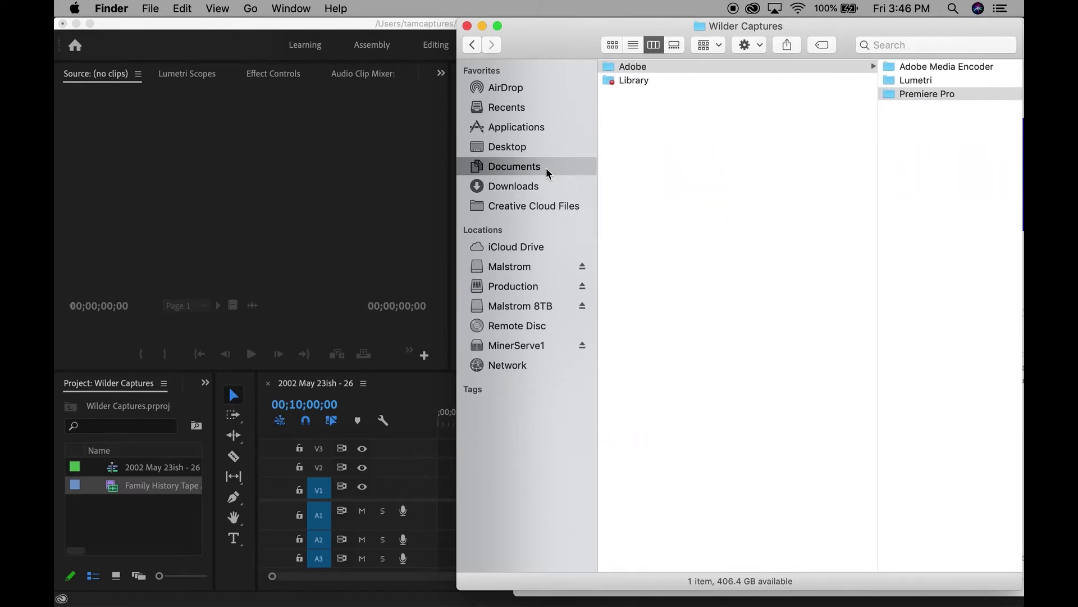
{"action": "left_click", "coordinate": [612, 66]}
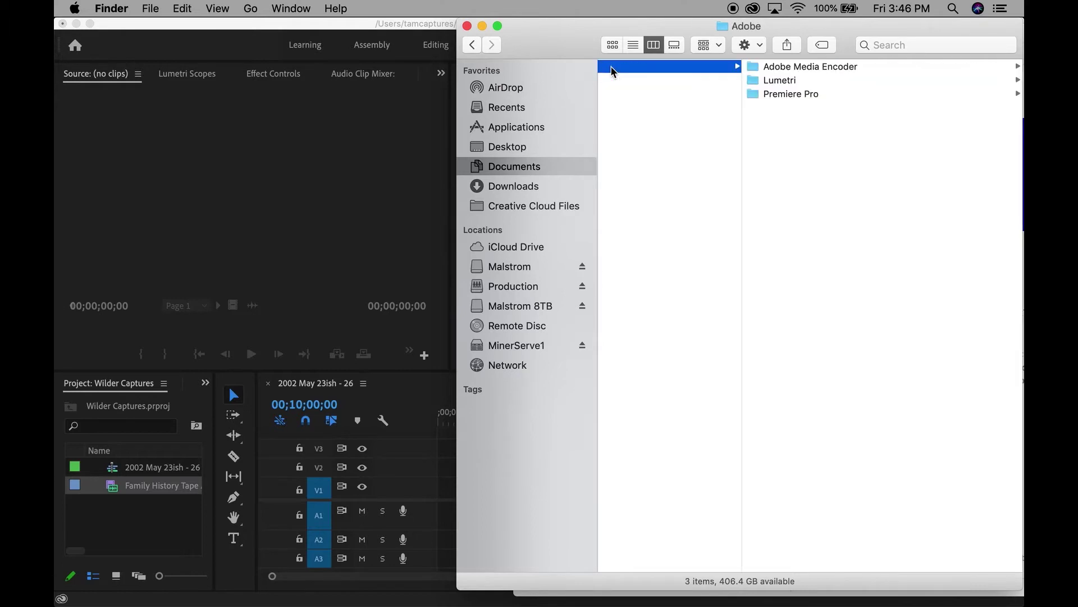
{"action": "left_click", "coordinate": [756, 95]}
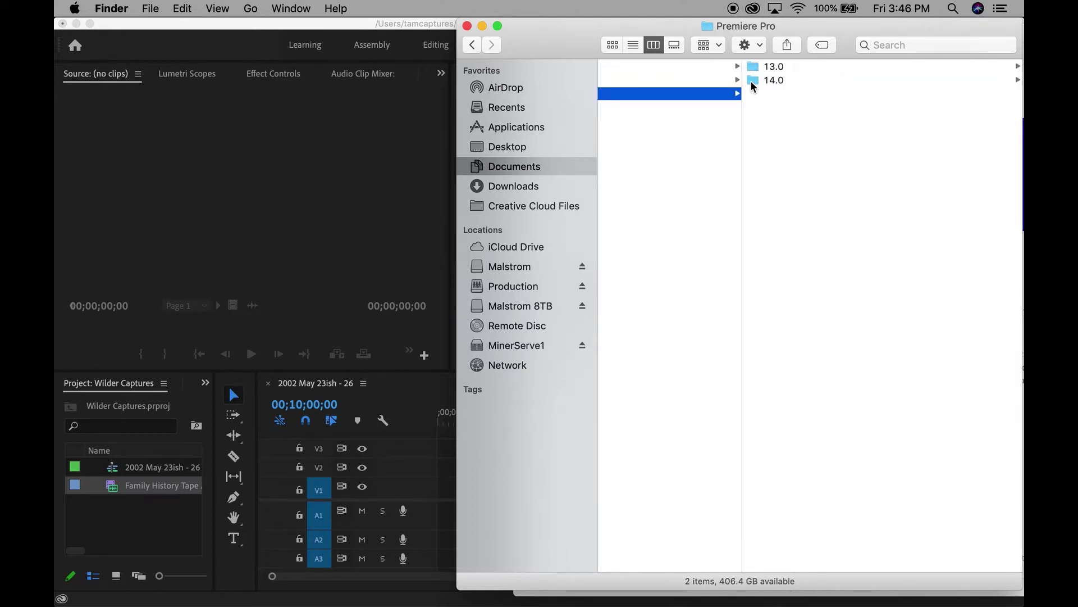
{"action": "left_click", "coordinate": [754, 82]}
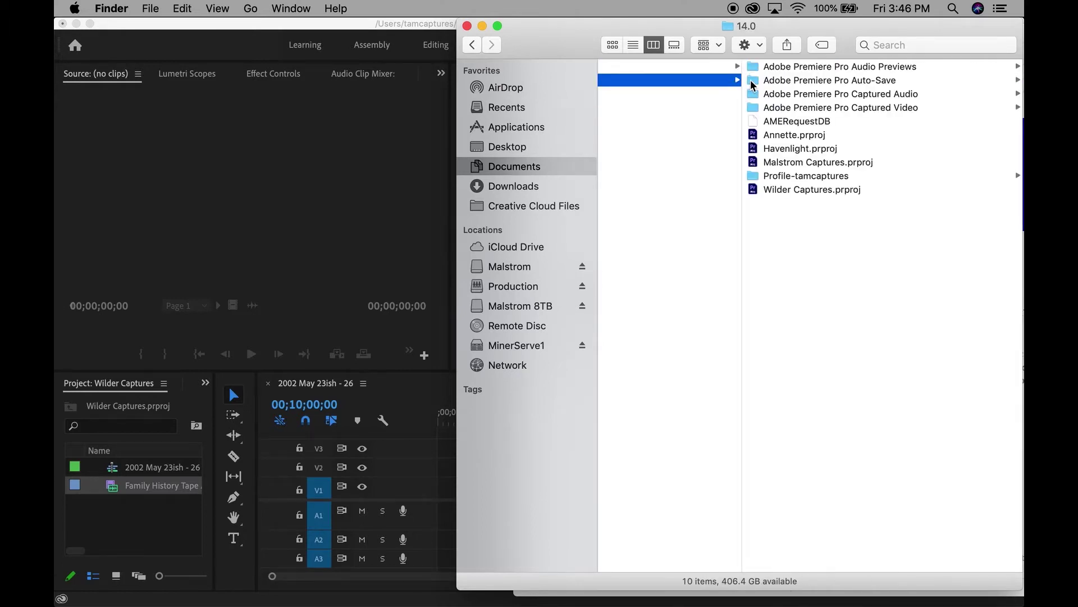
{"action": "left_click", "coordinate": [753, 109]}
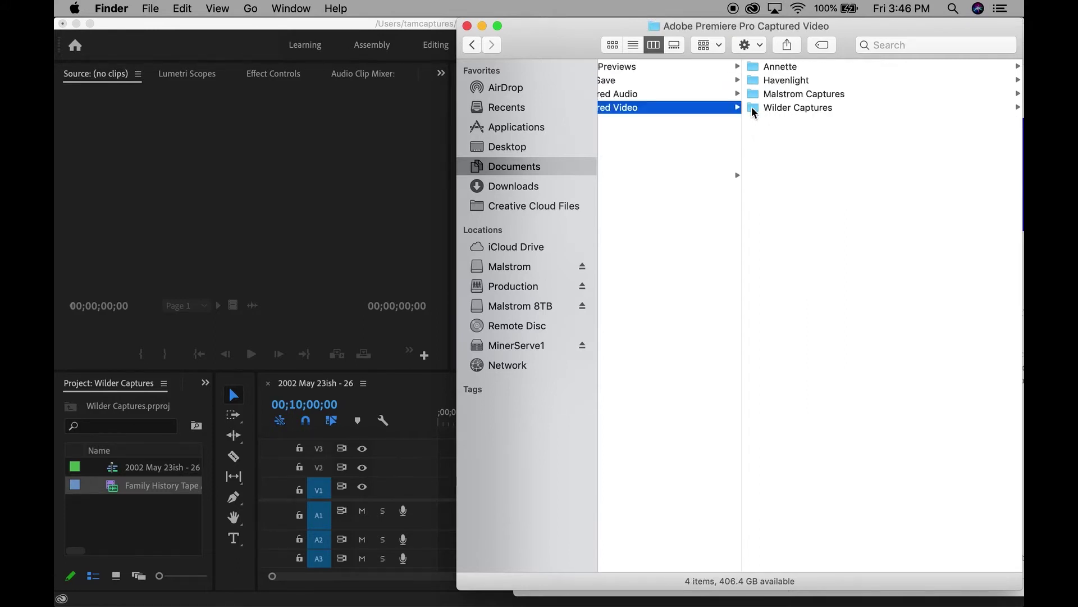
{"action": "left_click", "coordinate": [756, 106]}
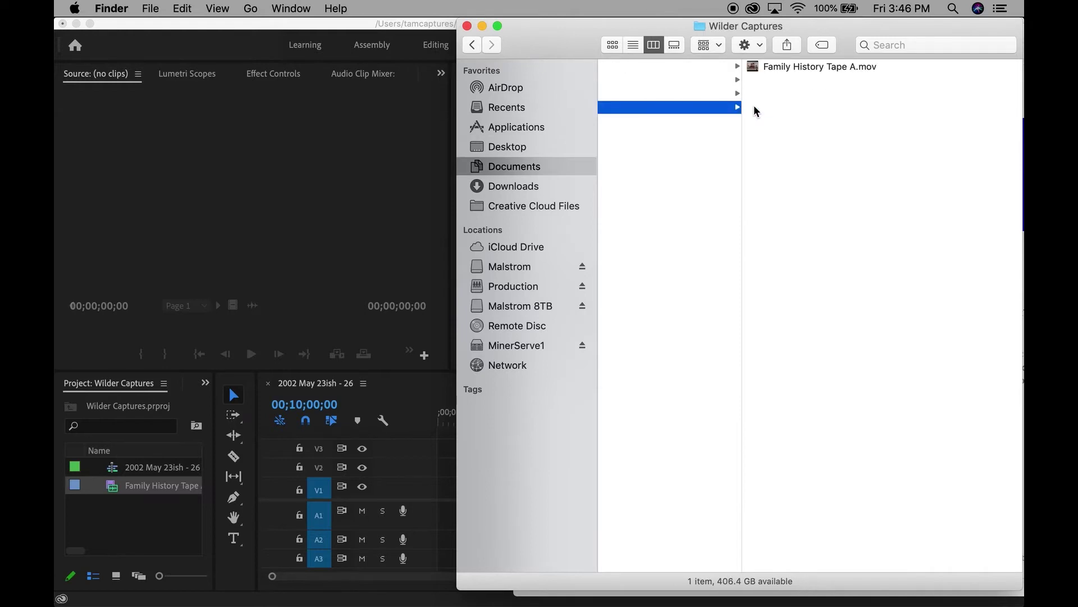
{"action": "left_click", "coordinate": [779, 69]}
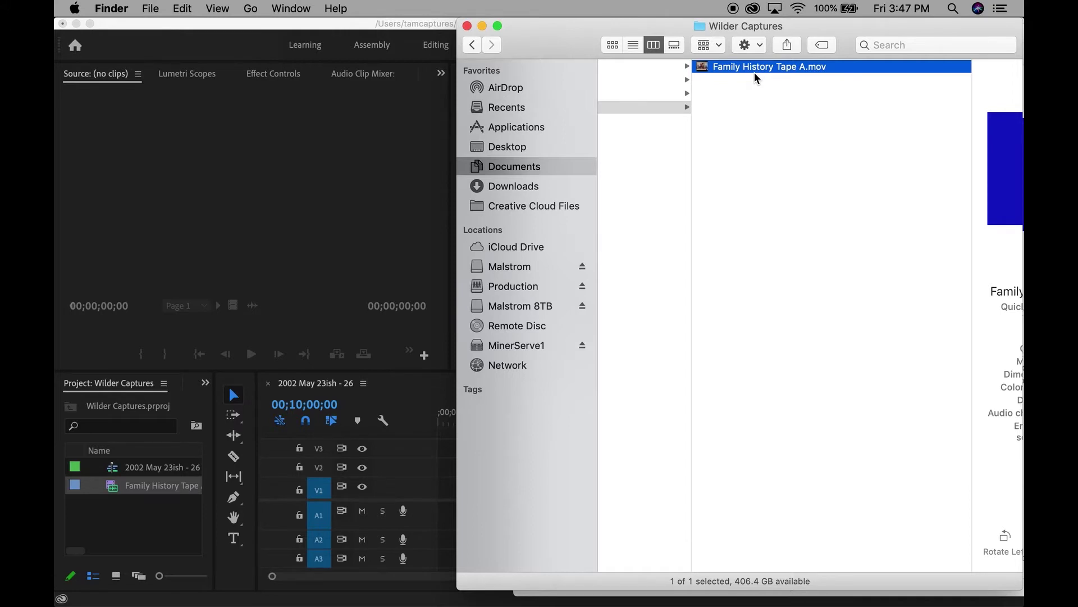
{"action": "key", "text": "space"}
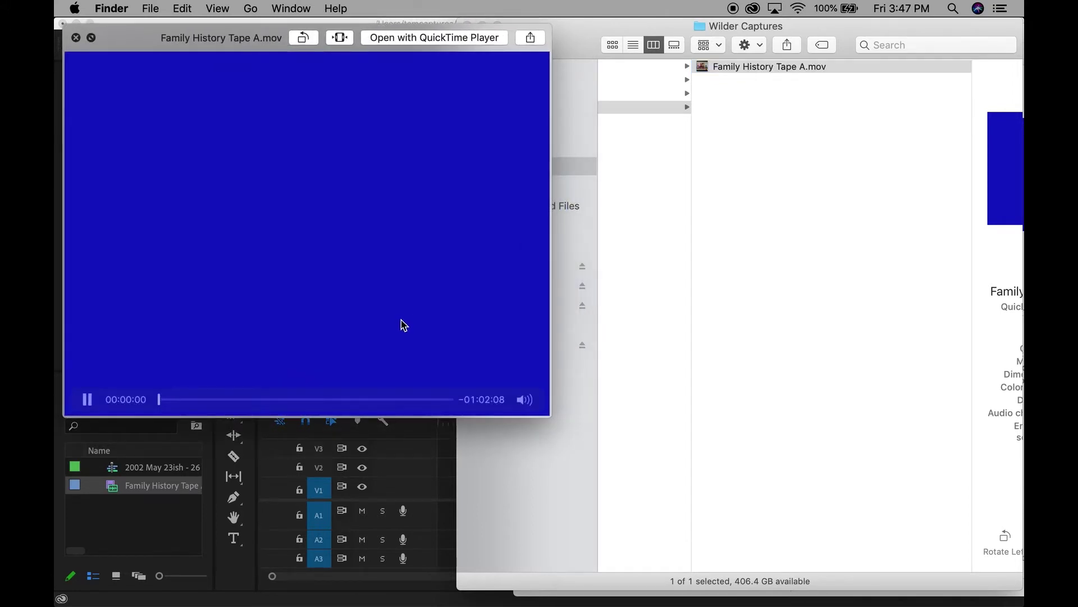
{"action": "left_click", "coordinate": [180, 399]}
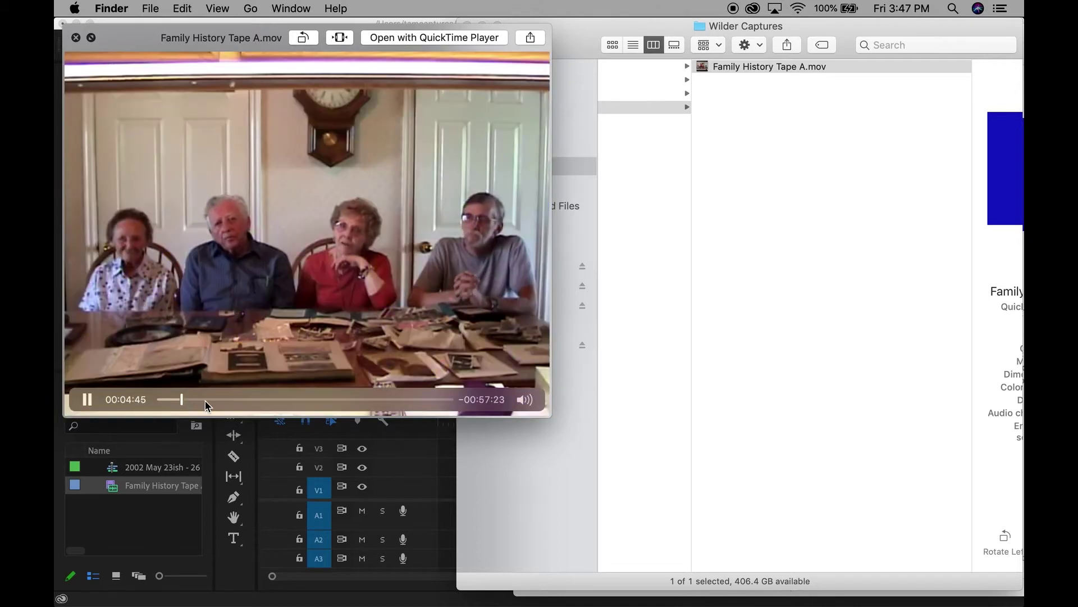
{"action": "left_click", "coordinate": [220, 399]}
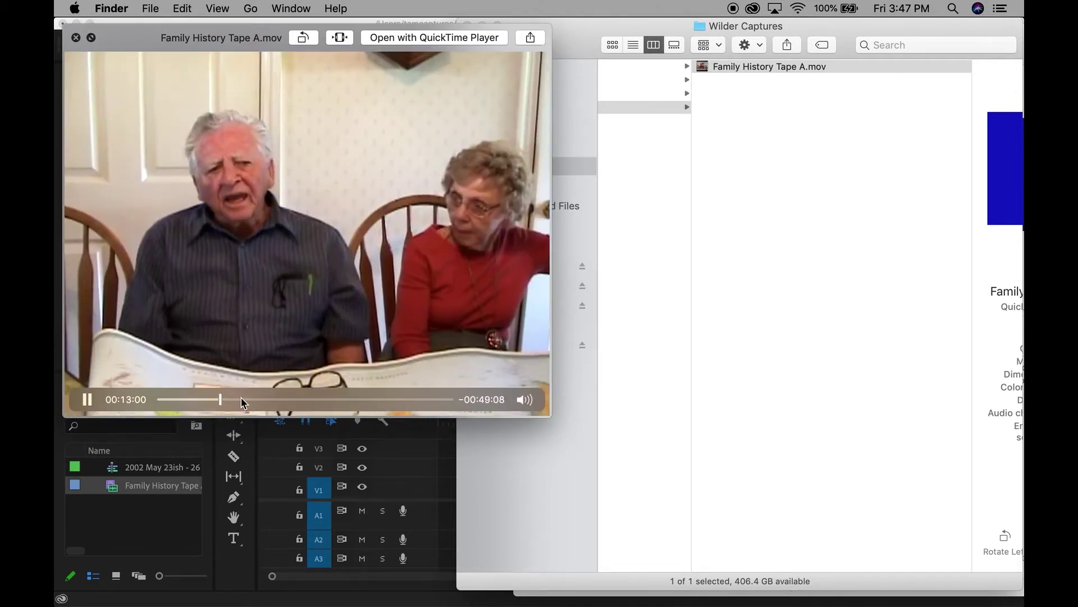
{"action": "left_click", "coordinate": [255, 399]}
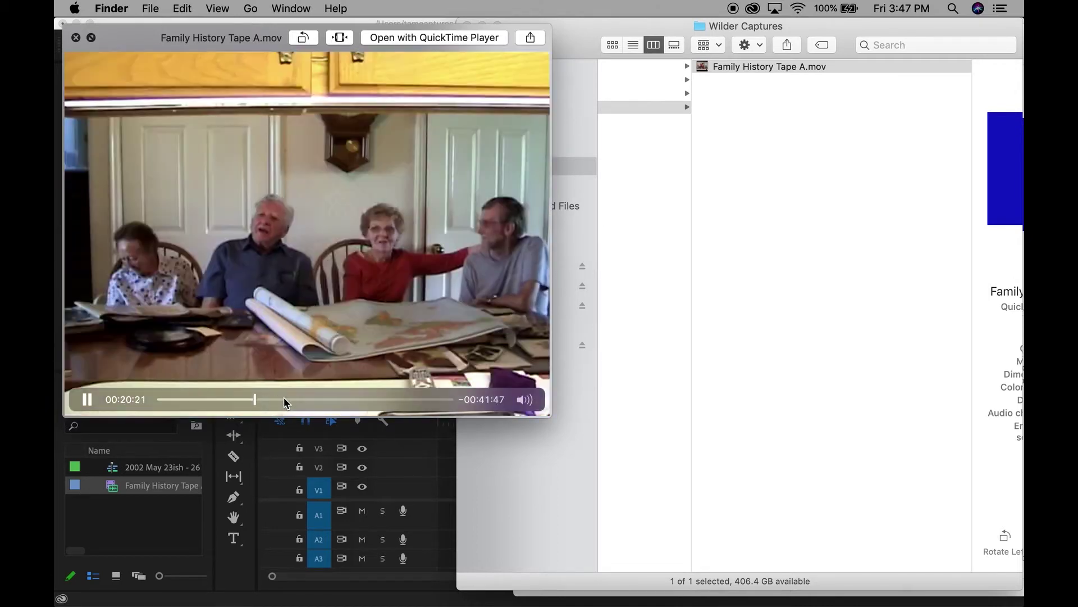
{"action": "left_click", "coordinate": [340, 399]}
{"action": "left_click", "coordinate": [385, 399]}
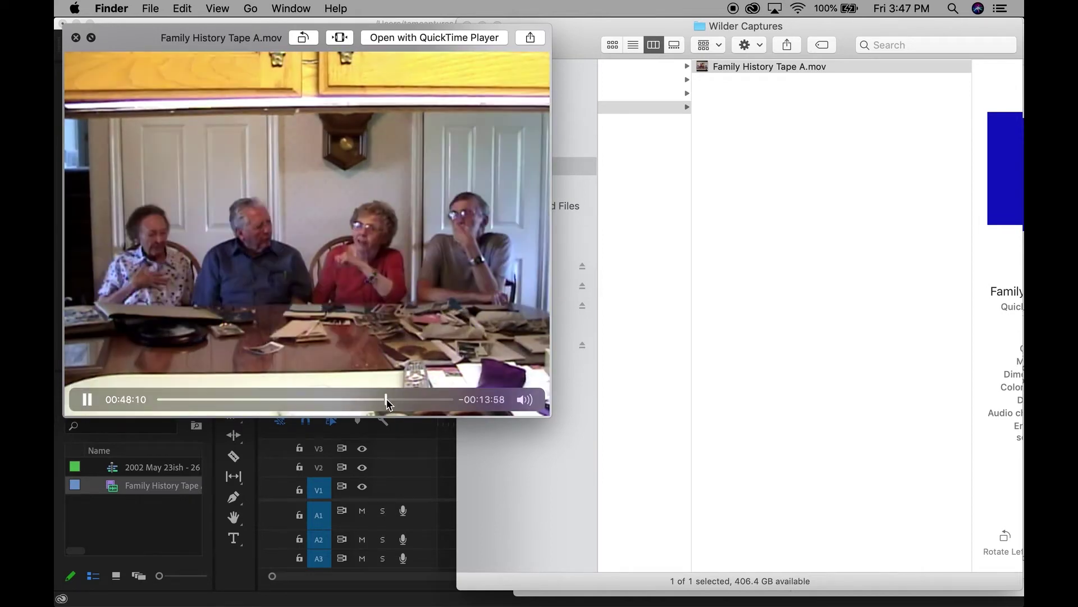
{"action": "left_click", "coordinate": [425, 400]}
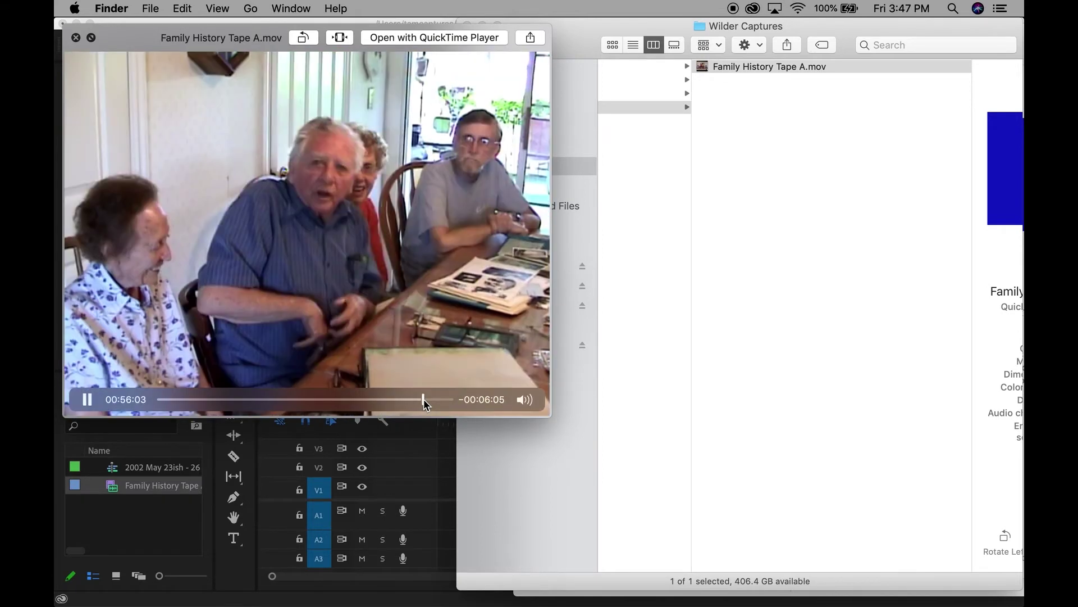
{"action": "key", "text": "space"}
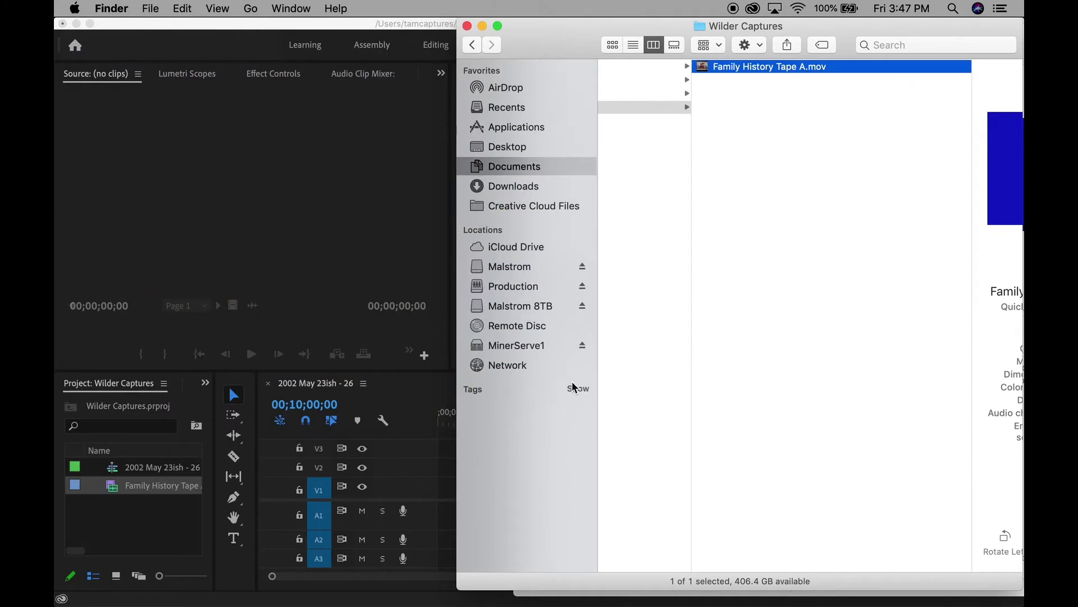
Step: Drag Family History Tape A.mov from the Project panel onto tracks V1 and A1
{"action": "left_click", "coordinate": [375, 186]}
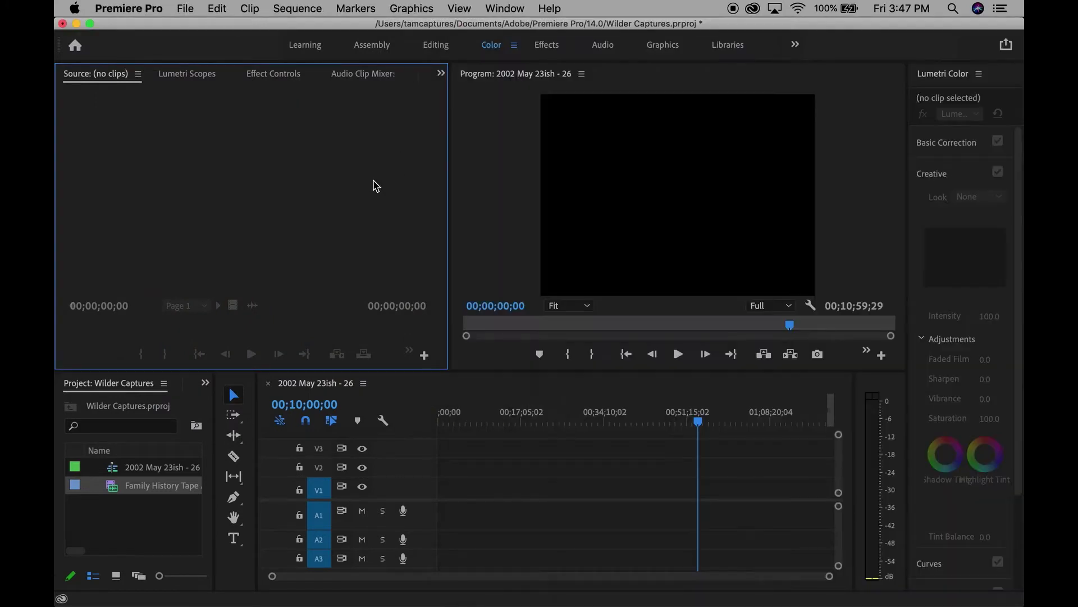
{"action": "left_click", "coordinate": [112, 489]}
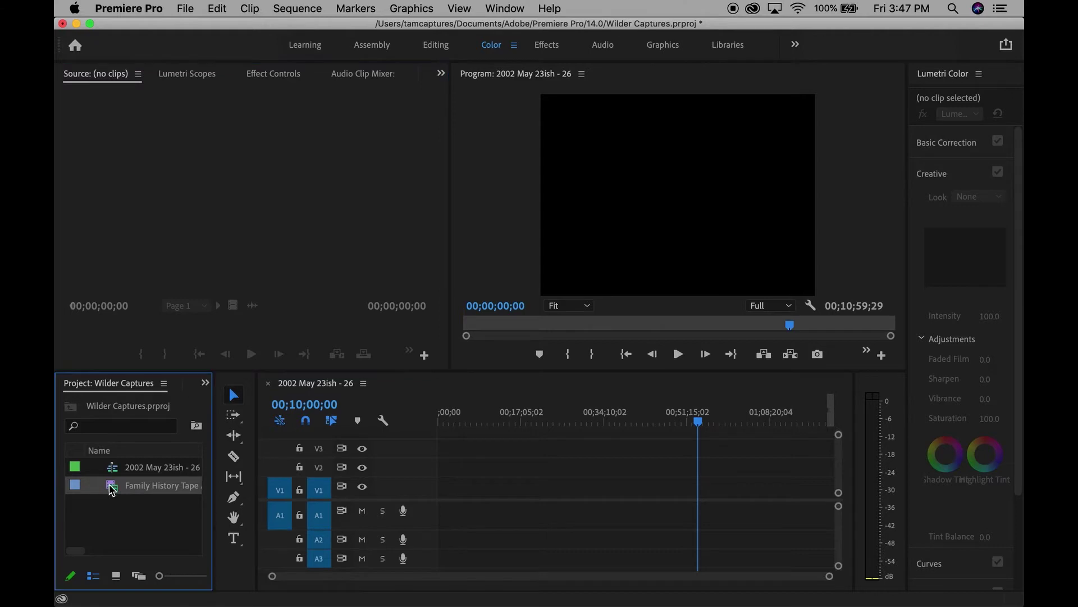
{"action": "left_click_drag", "start_coordinate": [113, 488], "coordinate": [474, 493]}
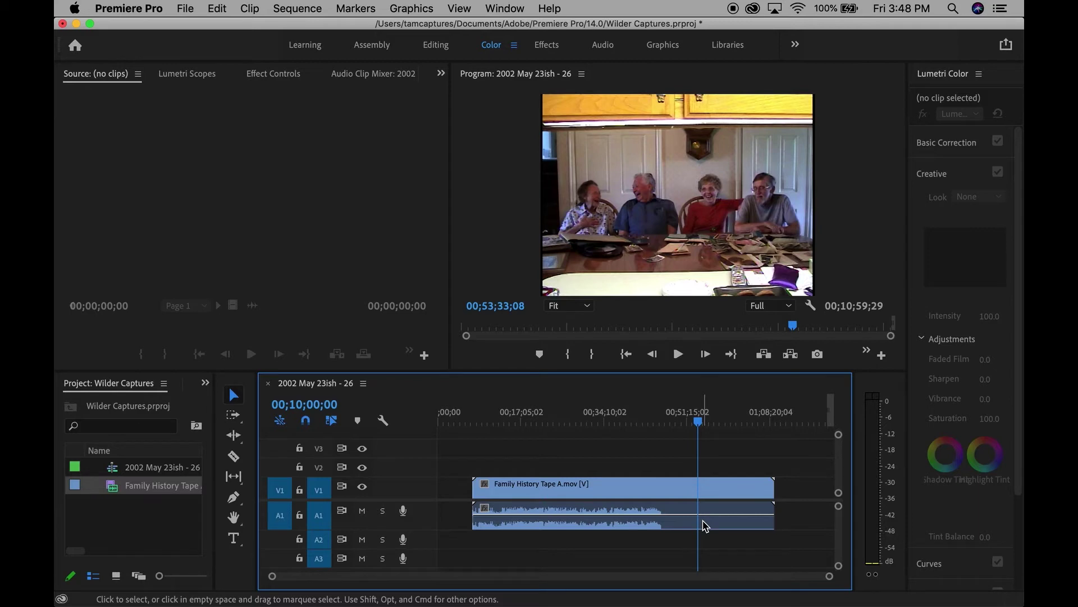
Step: Play the tape from about 00;45;54, stopping at 00;46;15;19 with the whole sequence fitted
{"action": "left_click", "coordinate": [654, 423]}
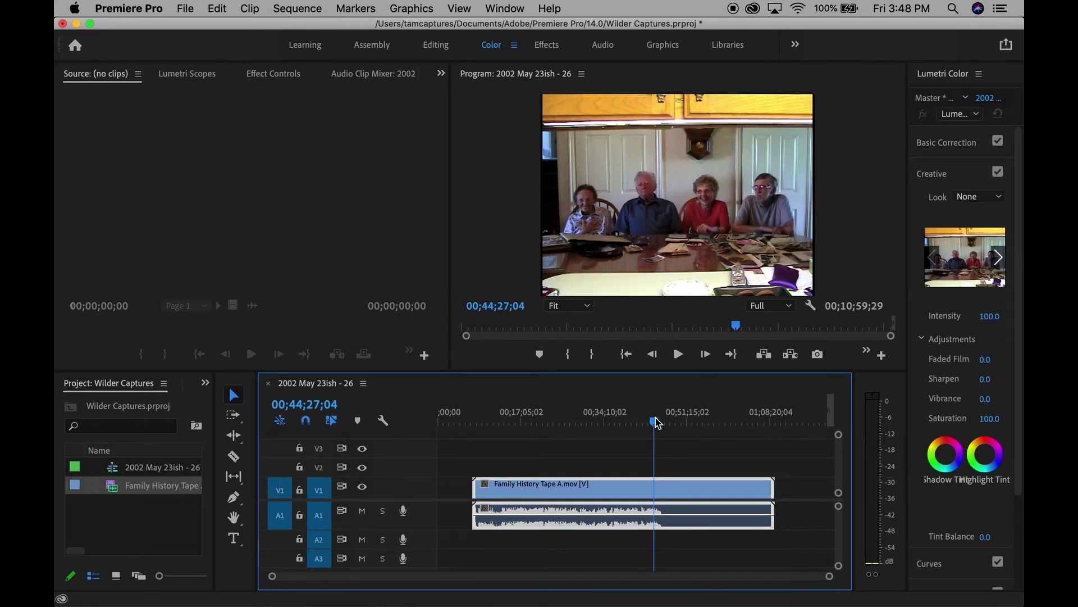
{"action": "key", "text": "="}
{"action": "key", "text": "="}
{"action": "key", "text": "="}
{"action": "left_click", "coordinate": [669, 422]}
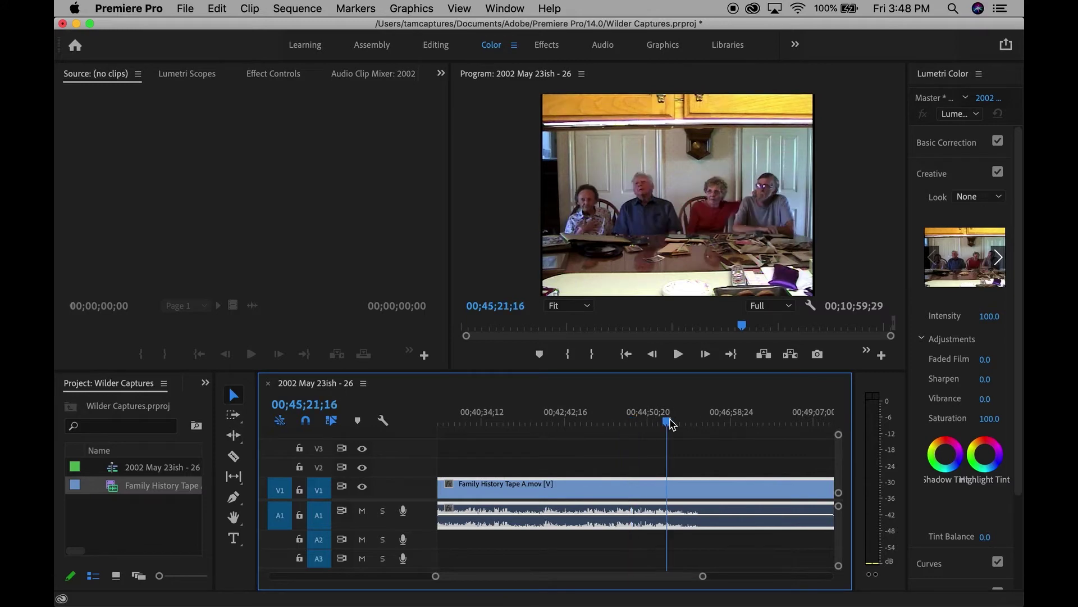
{"action": "left_click", "coordinate": [689, 422]}
{"action": "key", "text": "space"}
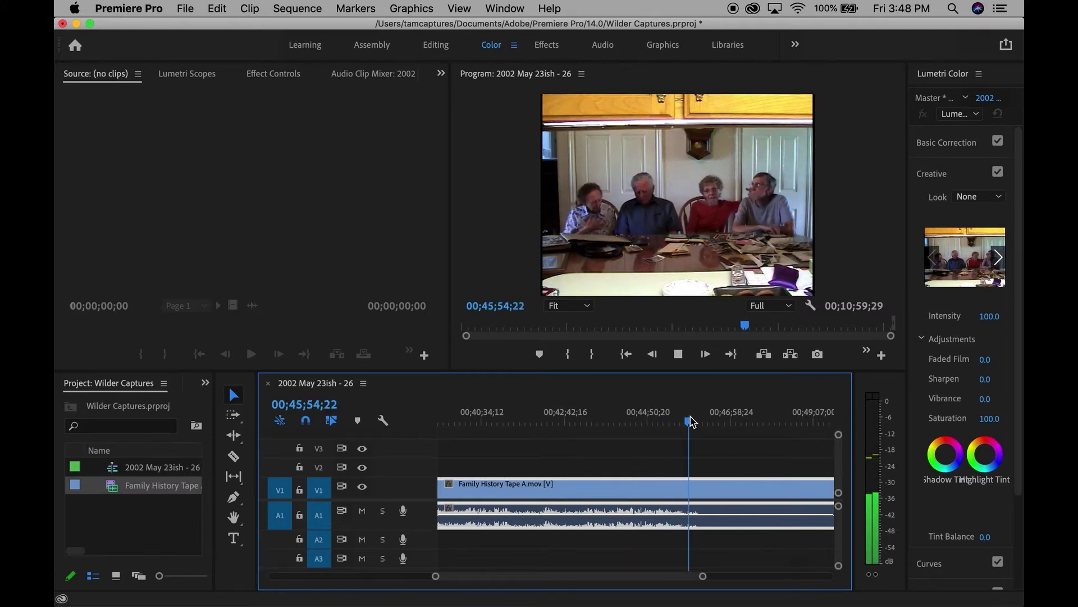
{"action": "key", "text": "="}
{"action": "key", "text": "="}
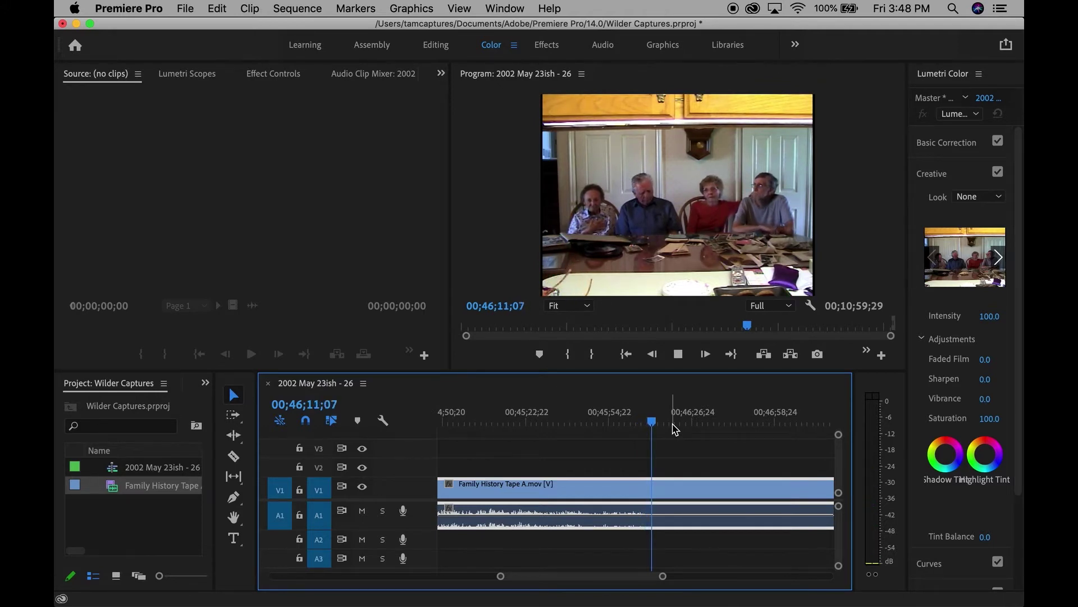
{"action": "key", "text": "-"}
{"action": "key", "text": "-"}
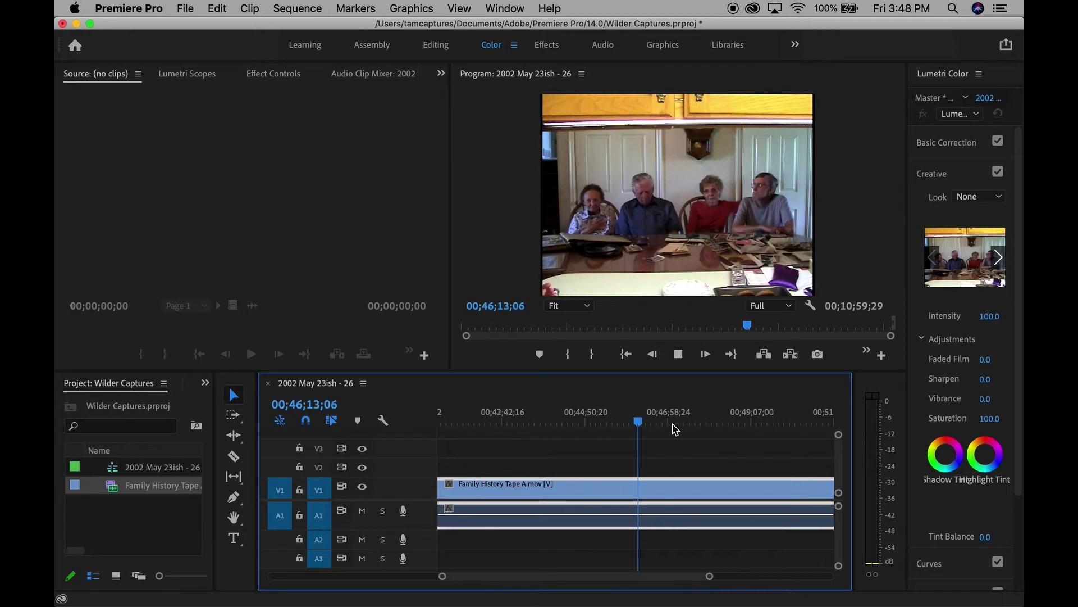
{"action": "key", "text": "-"}
{"action": "key", "text": "-"}
{"action": "key", "text": "space"}
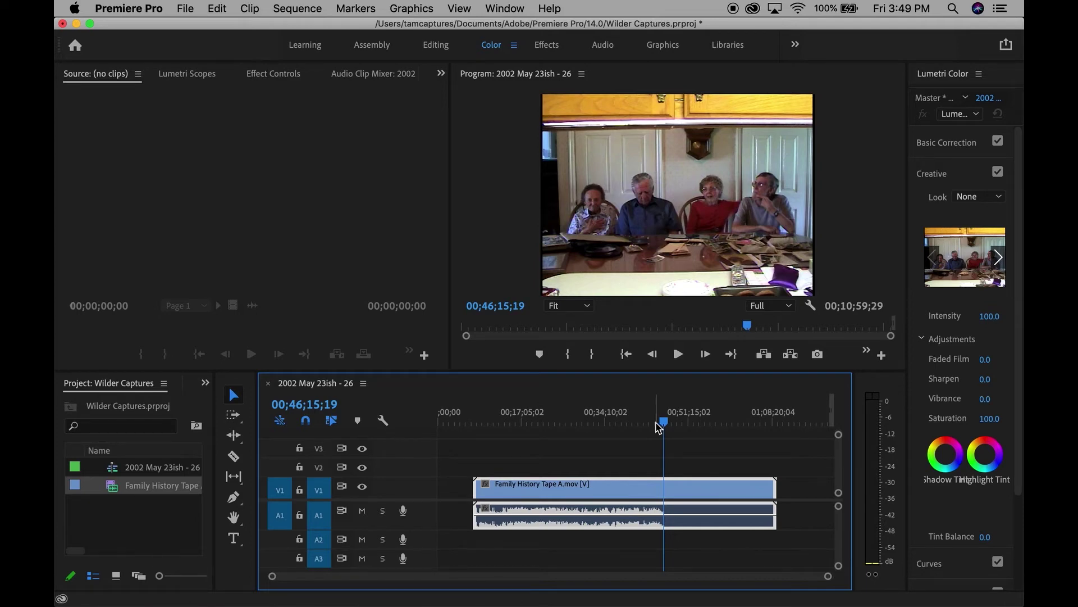
{"action": "key", "text": "equal"}
{"action": "key", "text": "equal"}
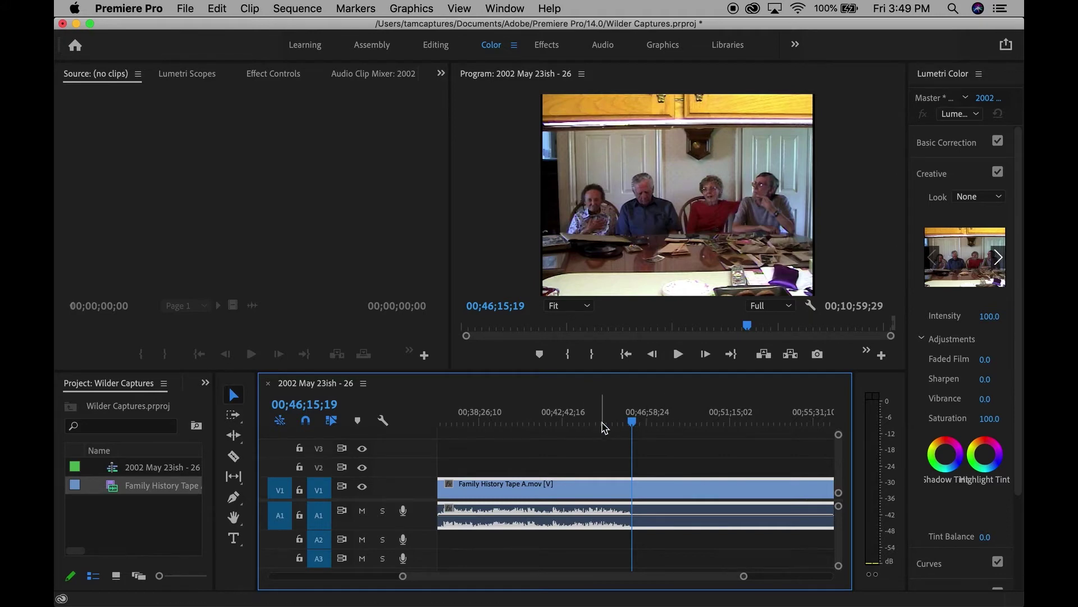
{"action": "key", "text": "minus"}
{"action": "key", "text": "minus"}
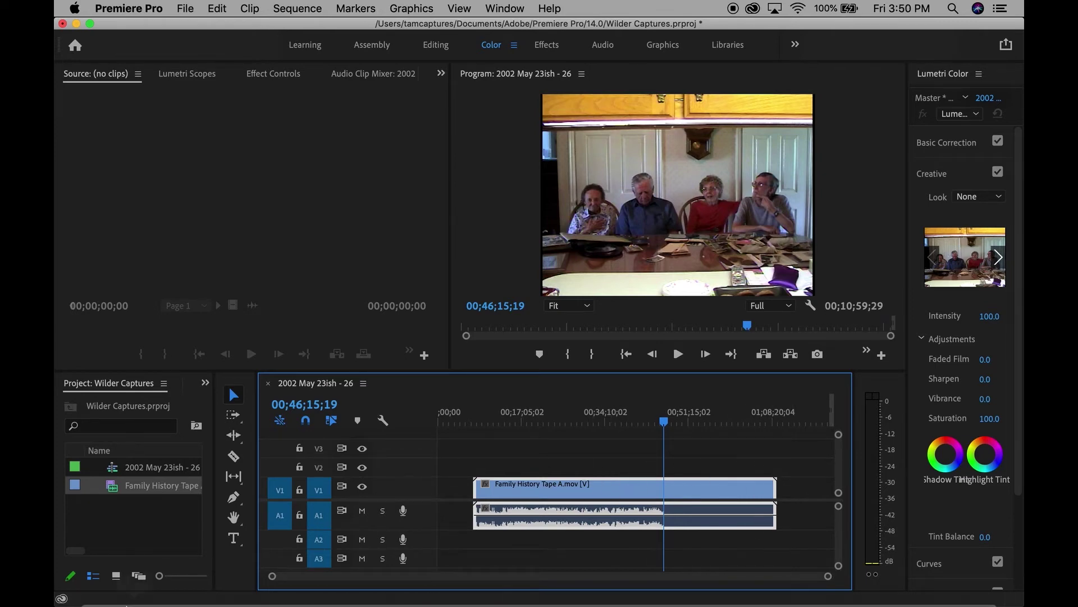
{"action": "left_click", "coordinate": [106, 587]}
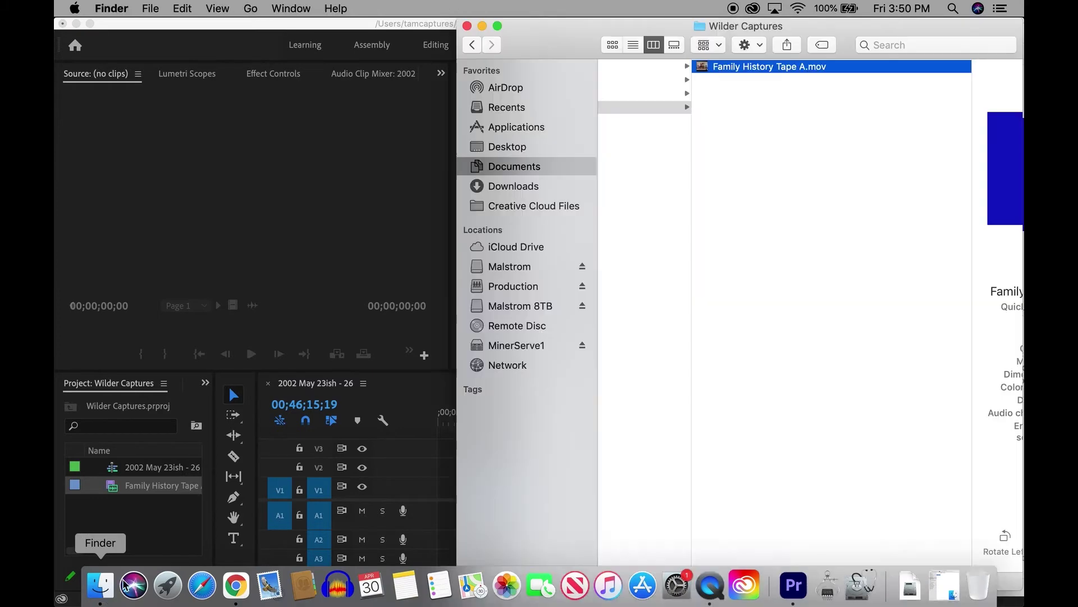
{"action": "left_click", "coordinate": [736, 208]}
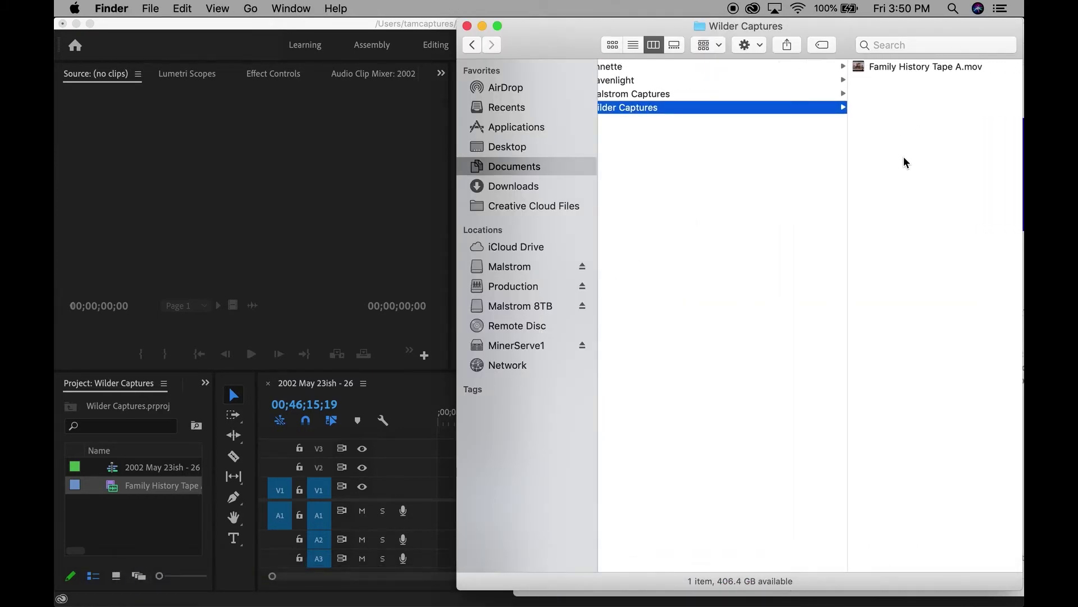
{"action": "left_click", "coordinate": [339, 237]}
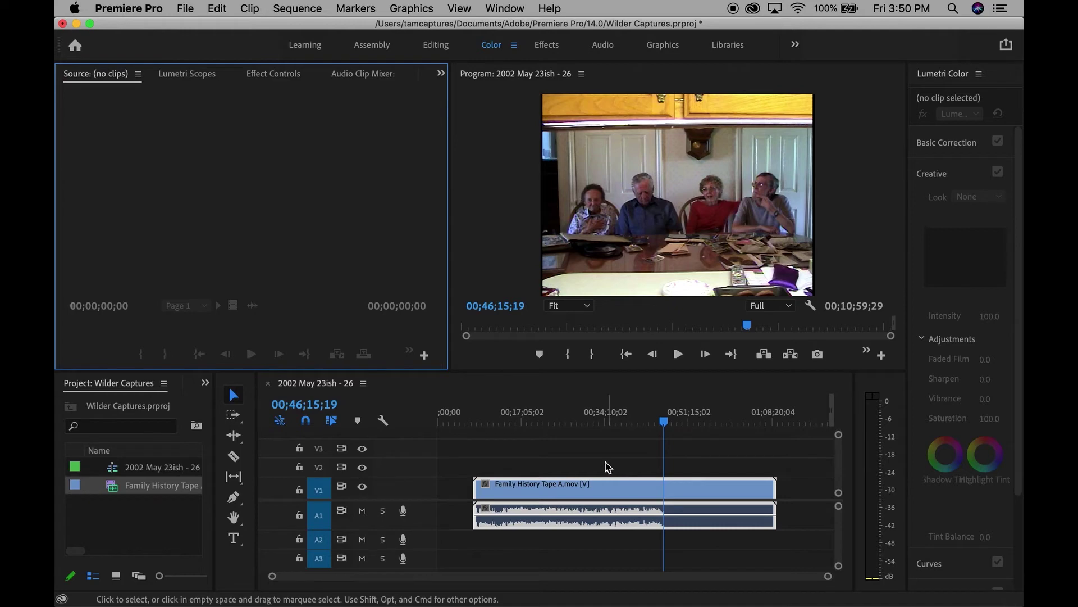
{"action": "left_click", "coordinate": [183, 9]}
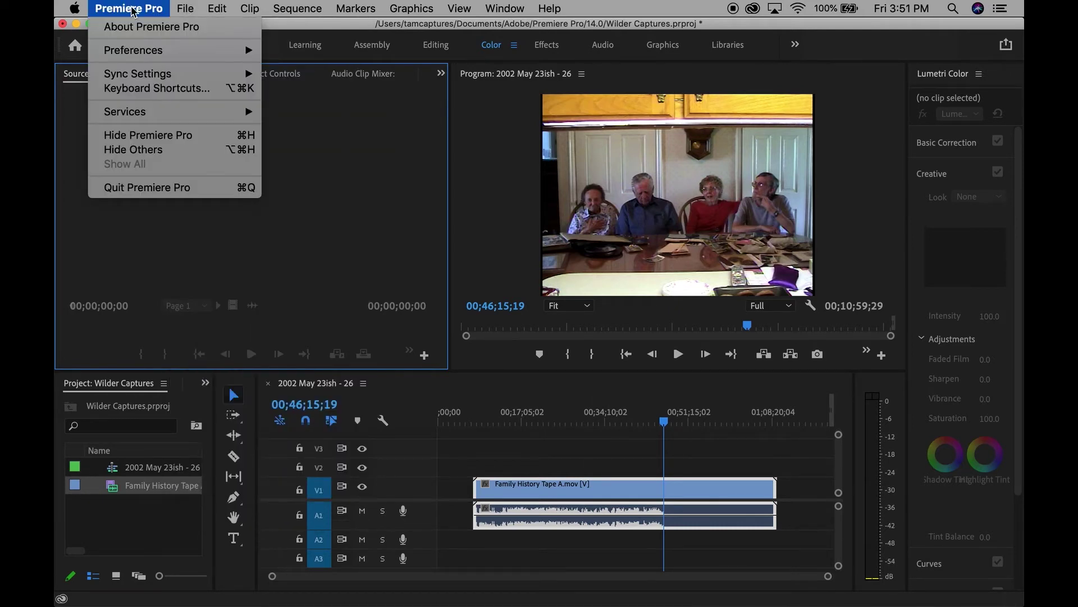
{"action": "mouse_move", "coordinate": [133, 55]}
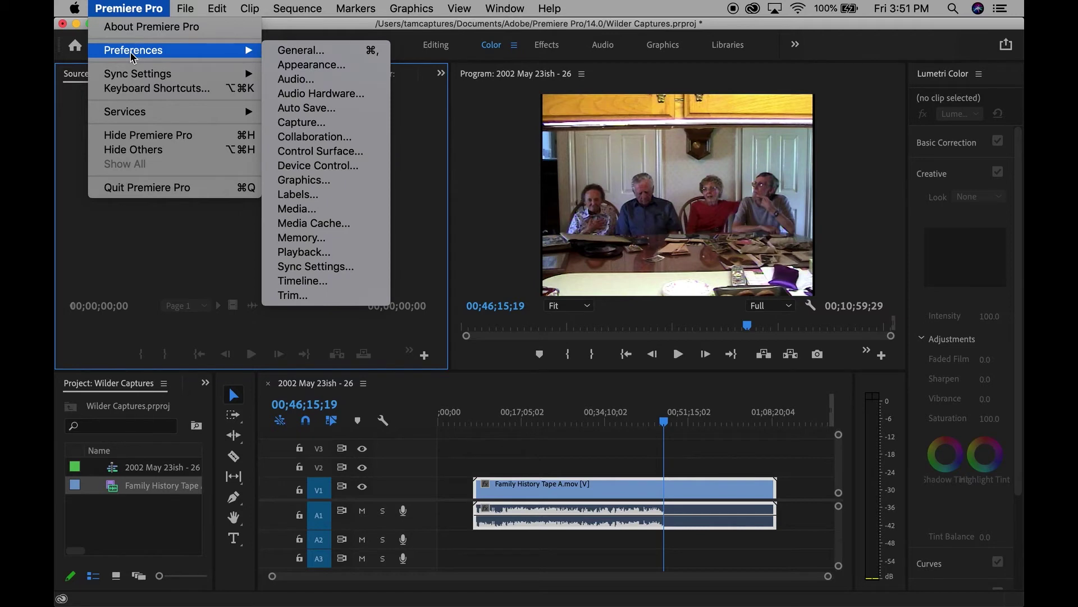
{"action": "left_click", "coordinate": [291, 225]}
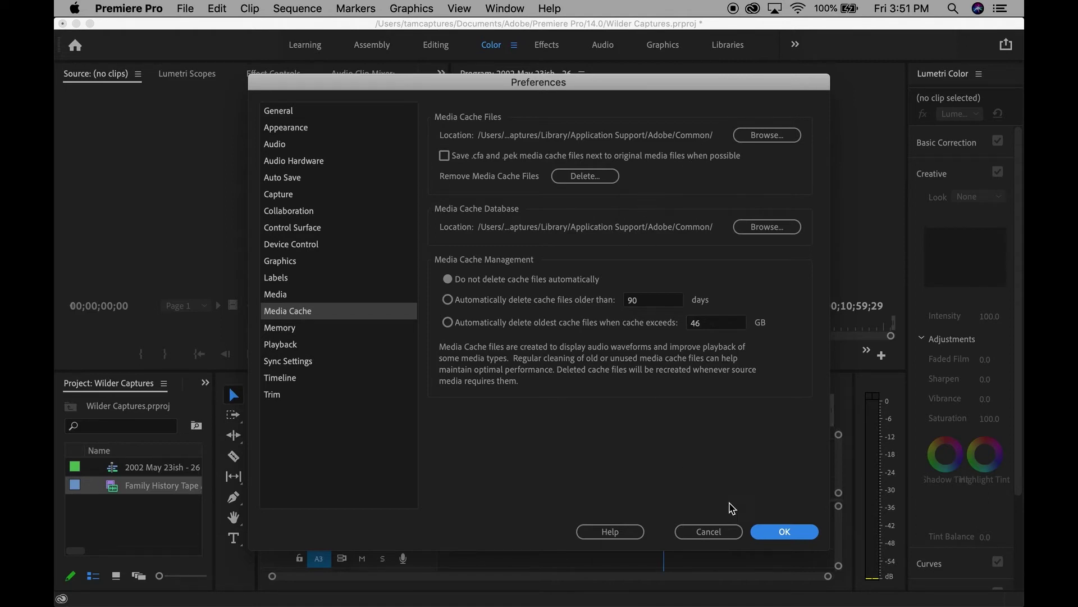
{"action": "left_click", "coordinate": [778, 536]}
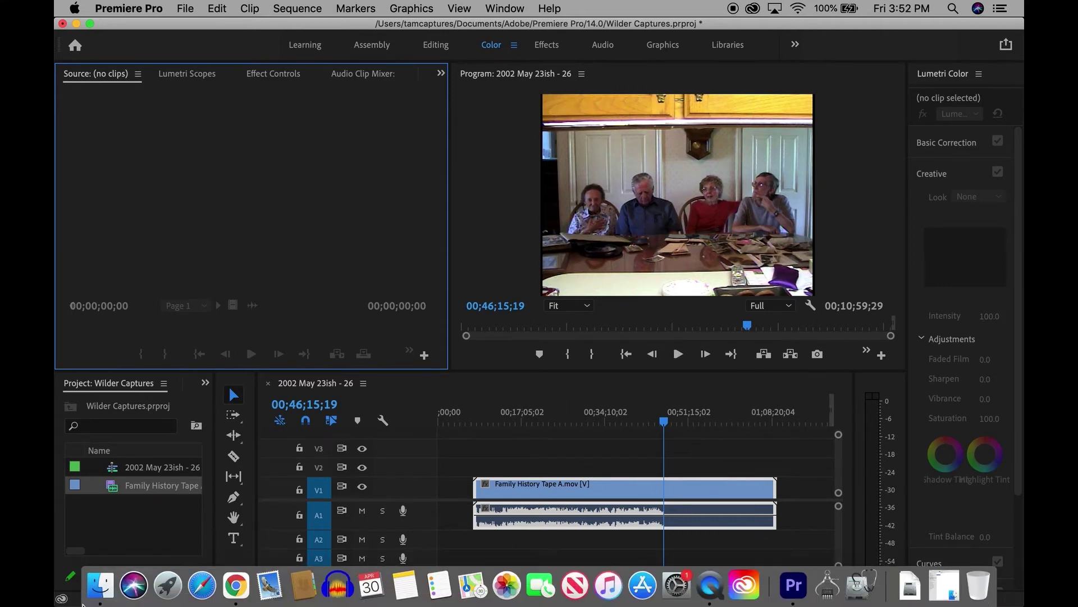
Step: In Finder, go to Documents > Adobe > Premiere Pro > 14.0 > Captured Video > Wilder Captures and select Family History Tape A.mov
{"action": "left_click", "coordinate": [96, 590]}
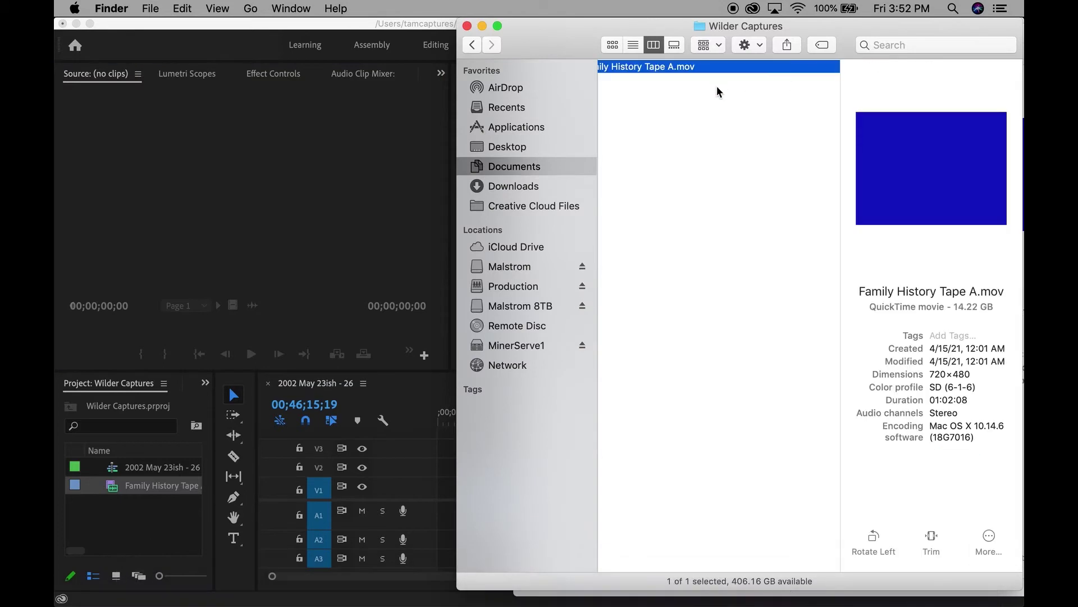
{"action": "scroll", "coordinate": [713, 114], "scroll_direction": "left", "scroll_amount": 5}
{"action": "scroll", "coordinate": [713, 114], "scroll_direction": "left", "scroll_amount": 6}
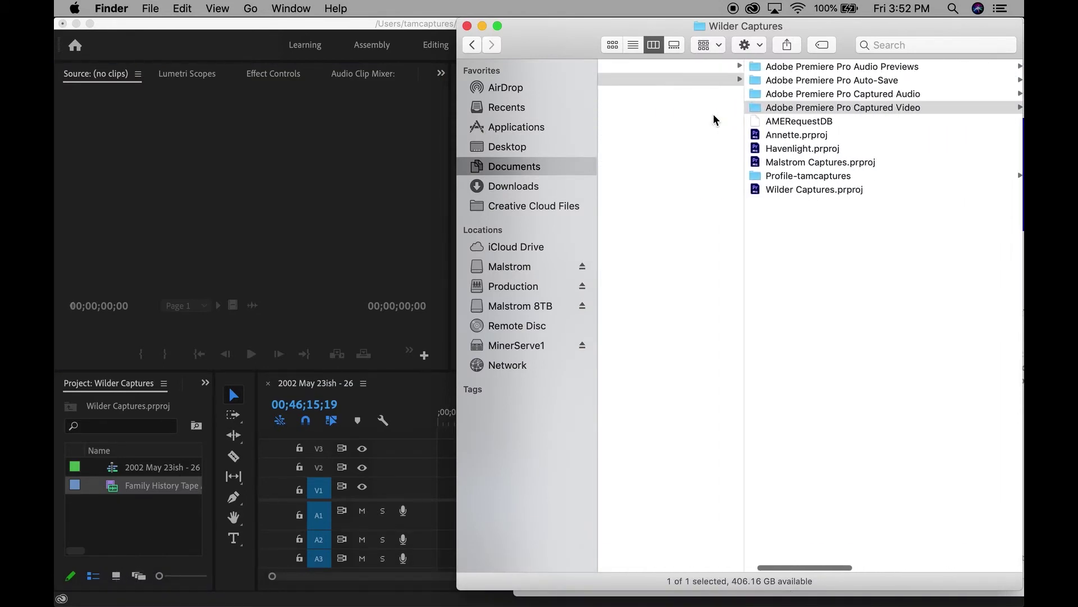
{"action": "scroll", "coordinate": [714, 113], "scroll_direction": "right", "scroll_amount": 10}
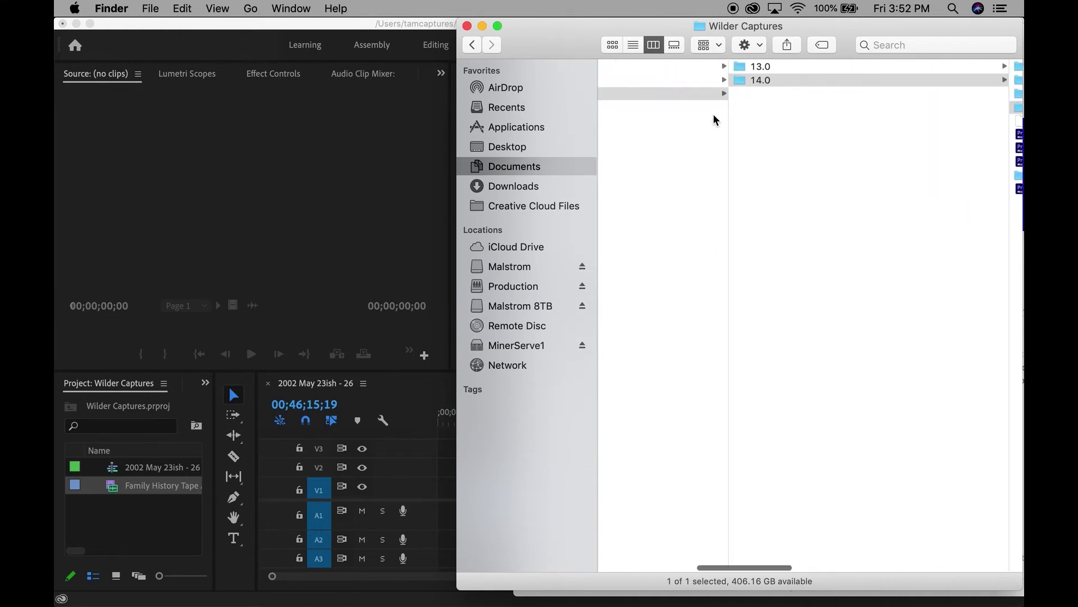
{"action": "left_click", "coordinate": [549, 167]}
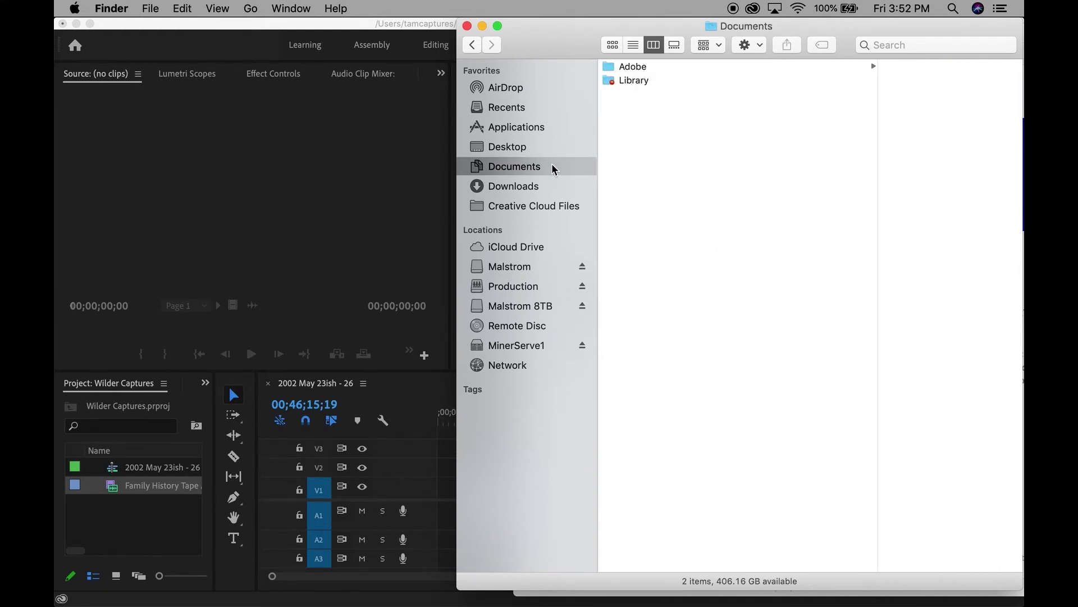
{"action": "left_click", "coordinate": [644, 64]}
{"action": "left_click", "coordinate": [765, 95]}
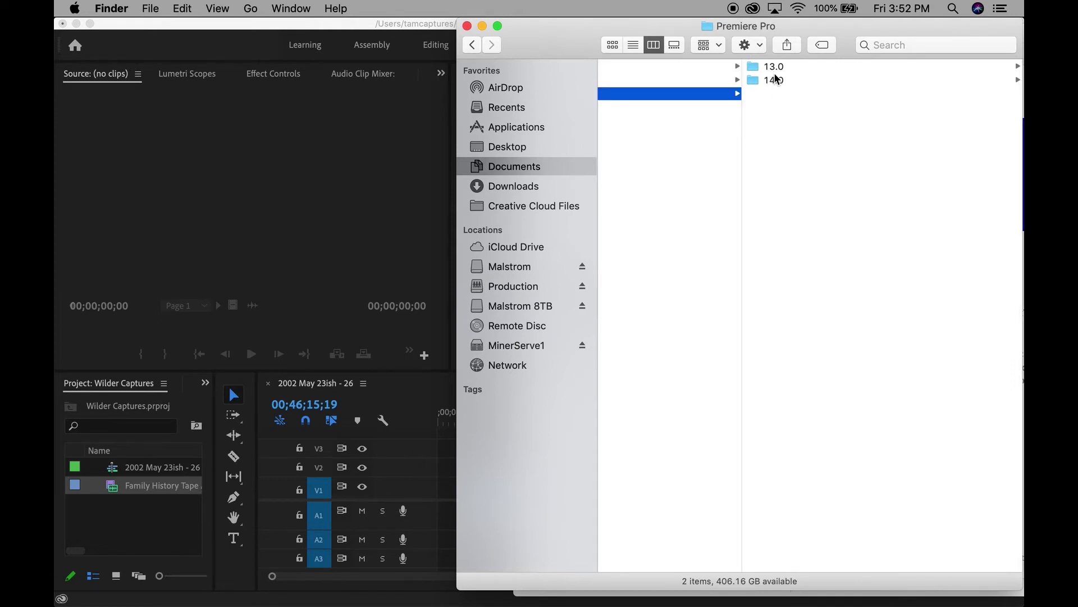
{"action": "left_click", "coordinate": [767, 78]}
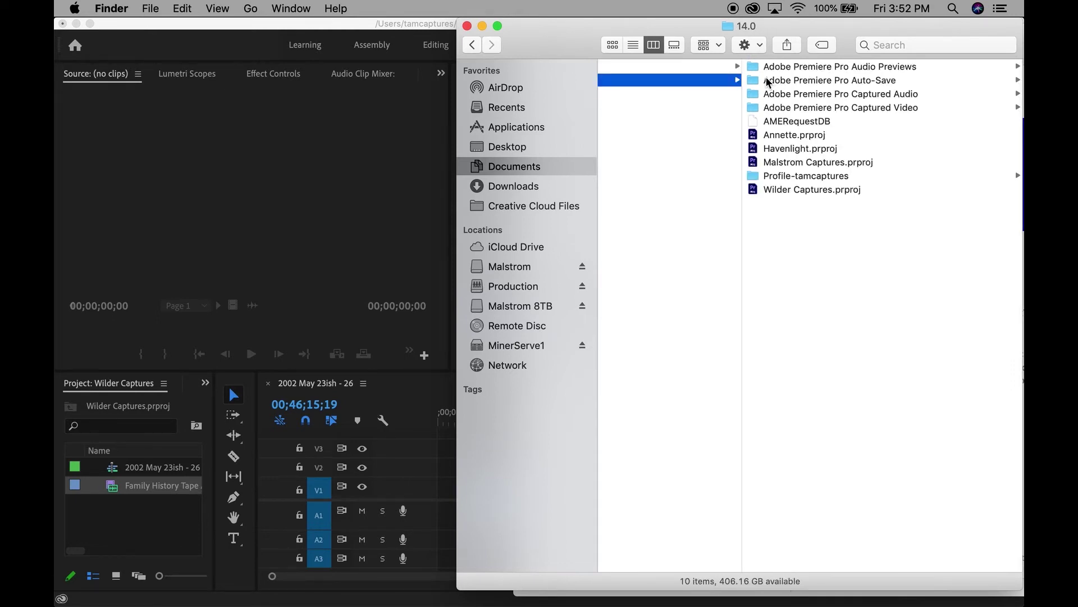
{"action": "left_click", "coordinate": [769, 108]}
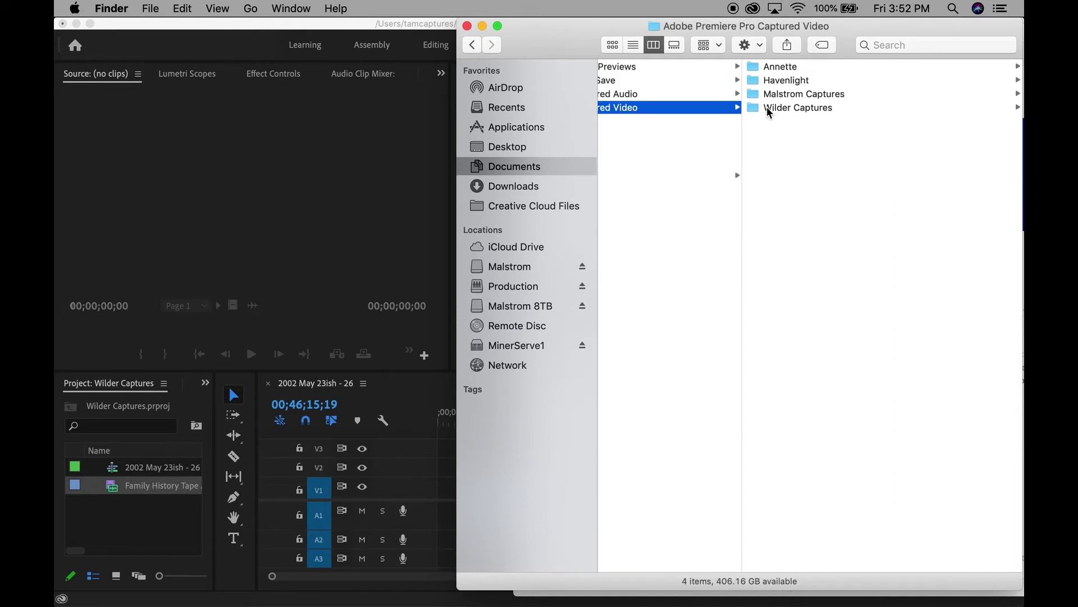
{"action": "left_click", "coordinate": [775, 107]}
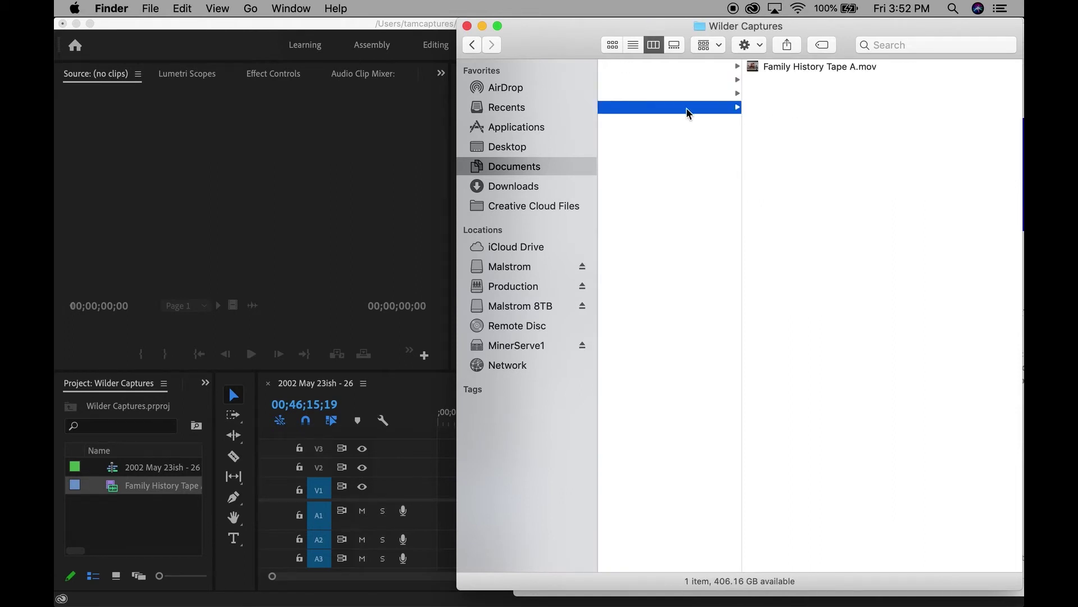
{"action": "left_click", "coordinate": [775, 67]}
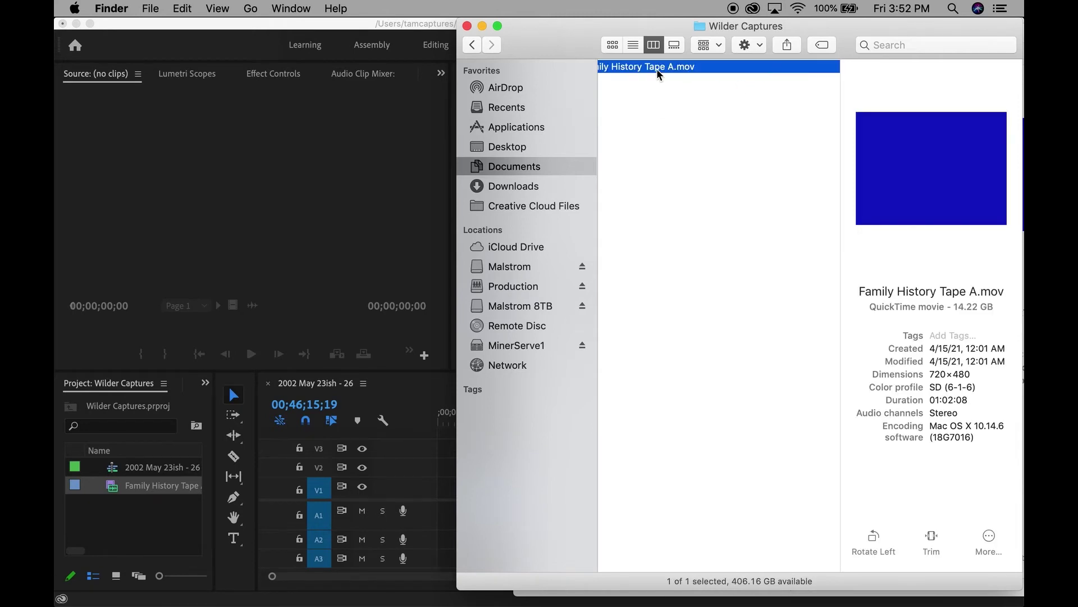
Step: Open Family History Tape A.mov in QuickTime Player and choose an audio-only export
{"action": "right_click", "coordinate": [660, 74]}
{"action": "mouse_move", "coordinate": [679, 95]}
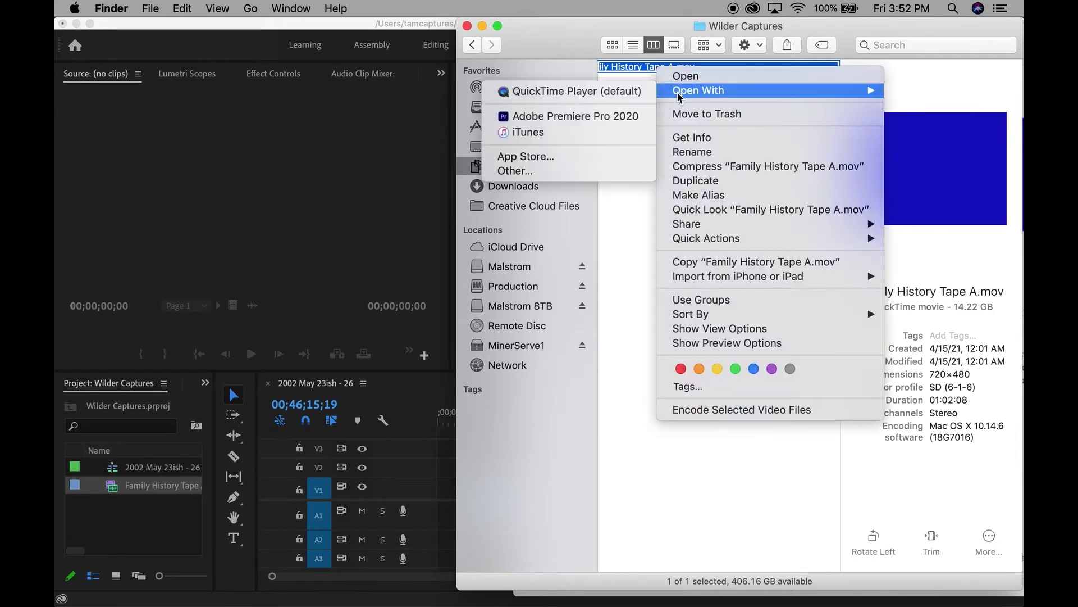
{"action": "left_click", "coordinate": [605, 94]}
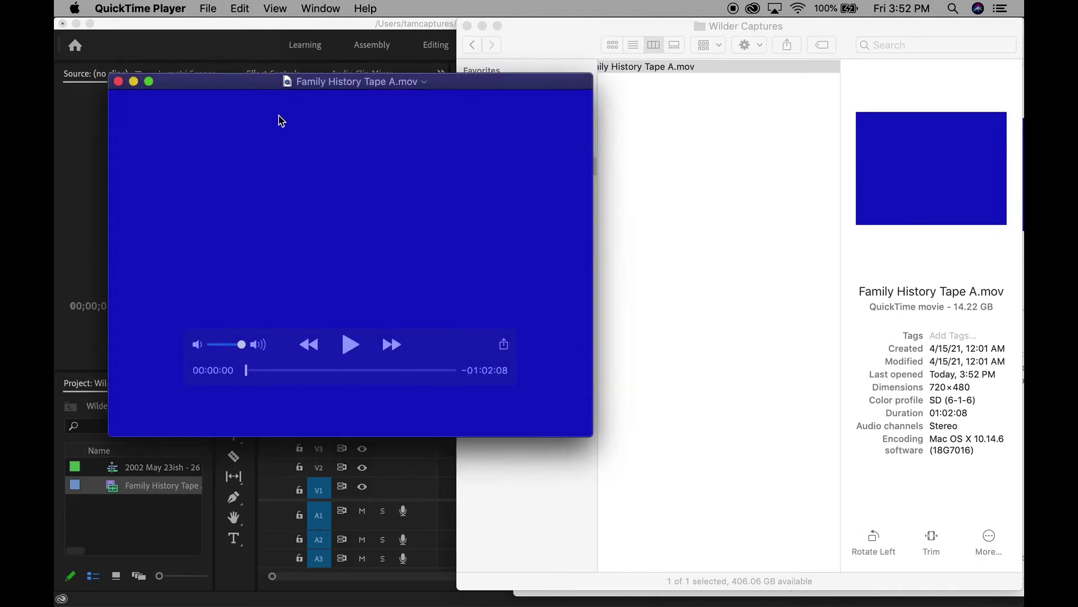
{"action": "left_click", "coordinate": [208, 8]}
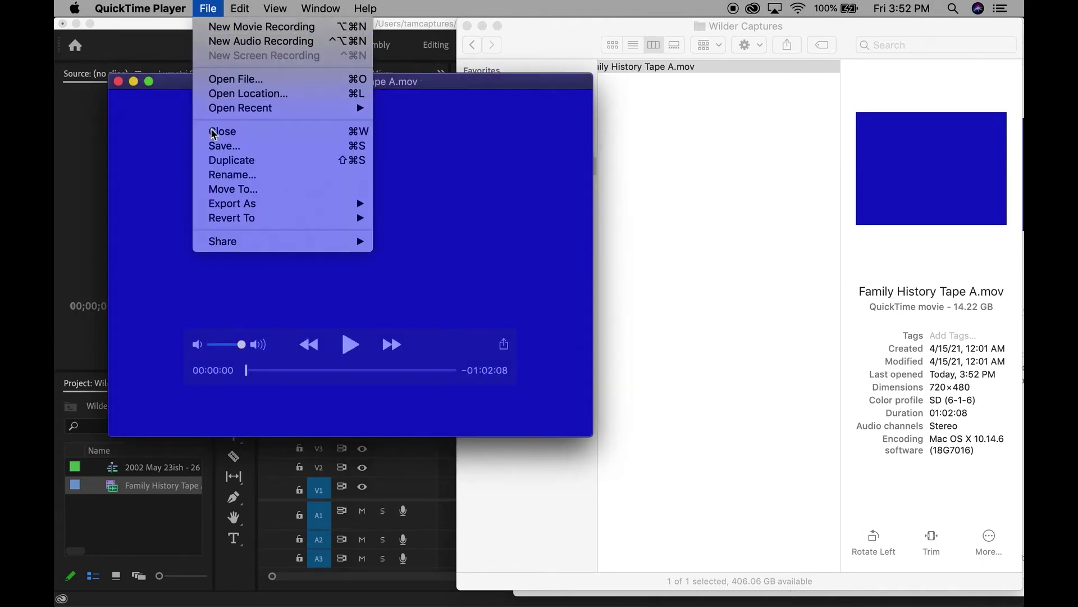
{"action": "mouse_move", "coordinate": [217, 206]}
{"action": "left_click", "coordinate": [398, 263]}
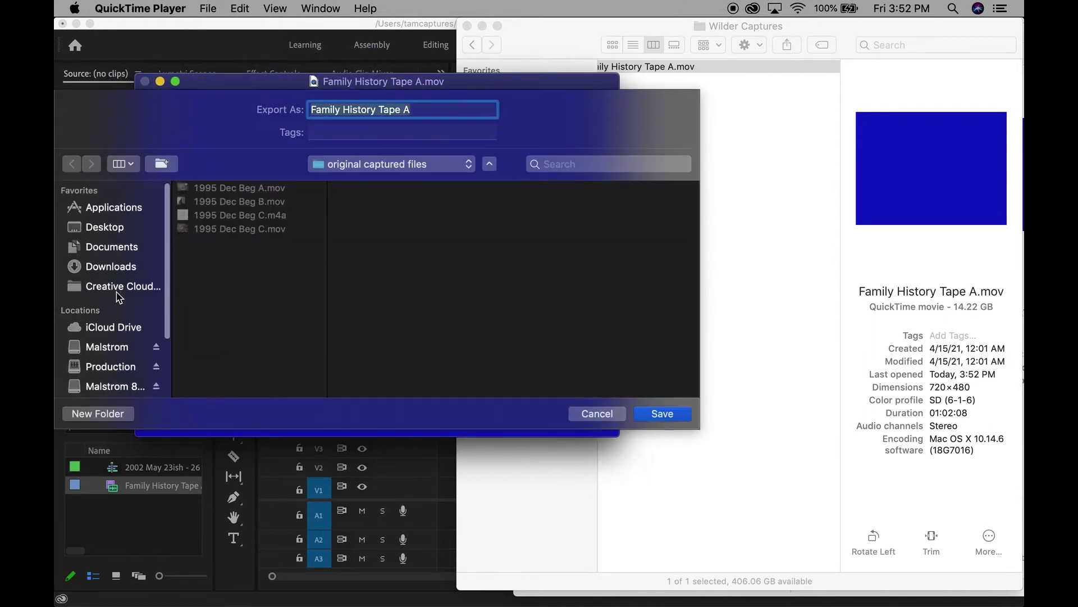
Step: Save the audio export as Family History Tape A in the Wilder Captures folder
{"action": "scroll", "coordinate": [115, 303], "scroll_direction": "down", "scroll_amount": 3}
{"action": "scroll", "coordinate": [108, 356], "scroll_direction": "up", "scroll_amount": 3}
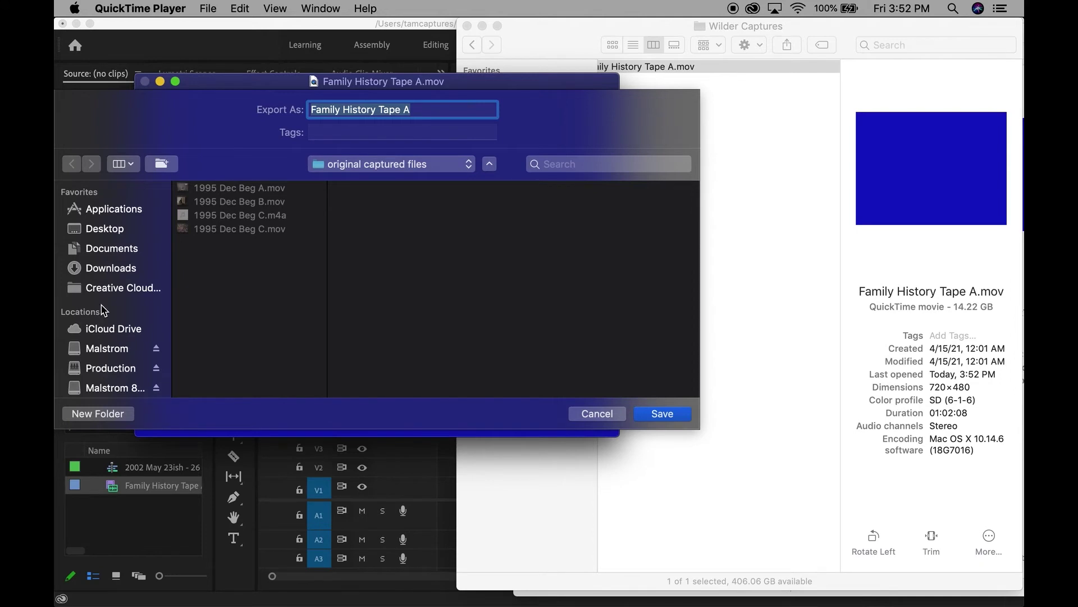
{"action": "left_click", "coordinate": [109, 257]}
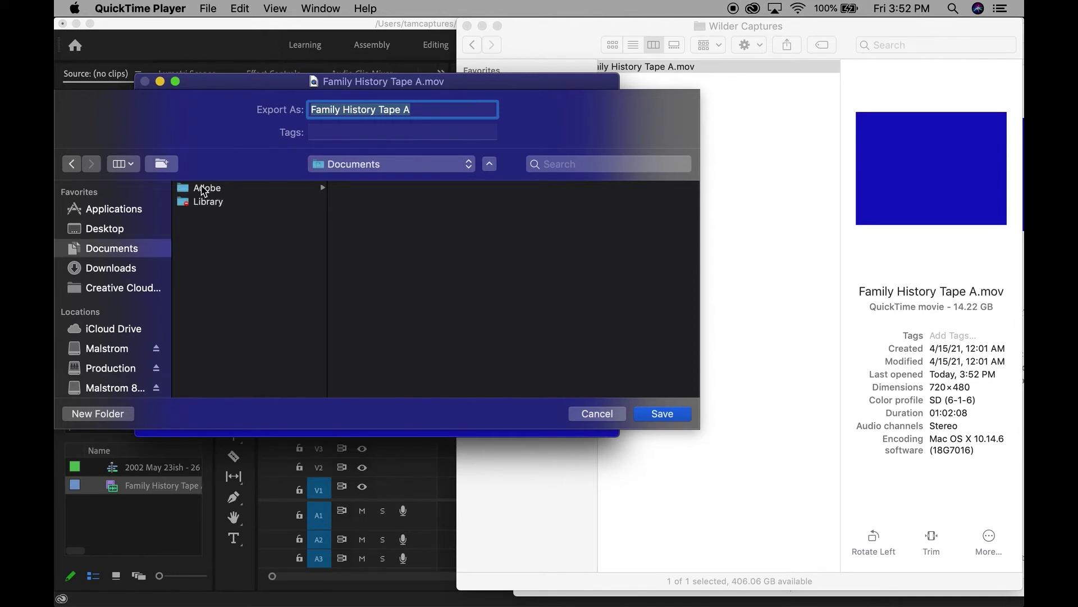
{"action": "left_click", "coordinate": [203, 190]}
{"action": "left_click", "coordinate": [375, 217]}
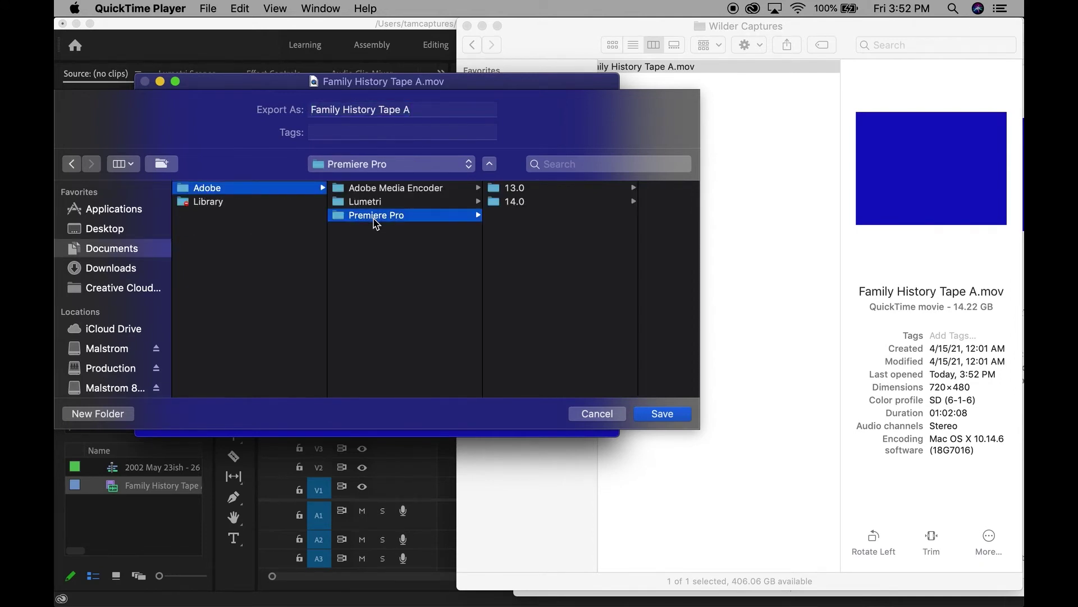
{"action": "left_click", "coordinate": [508, 203]}
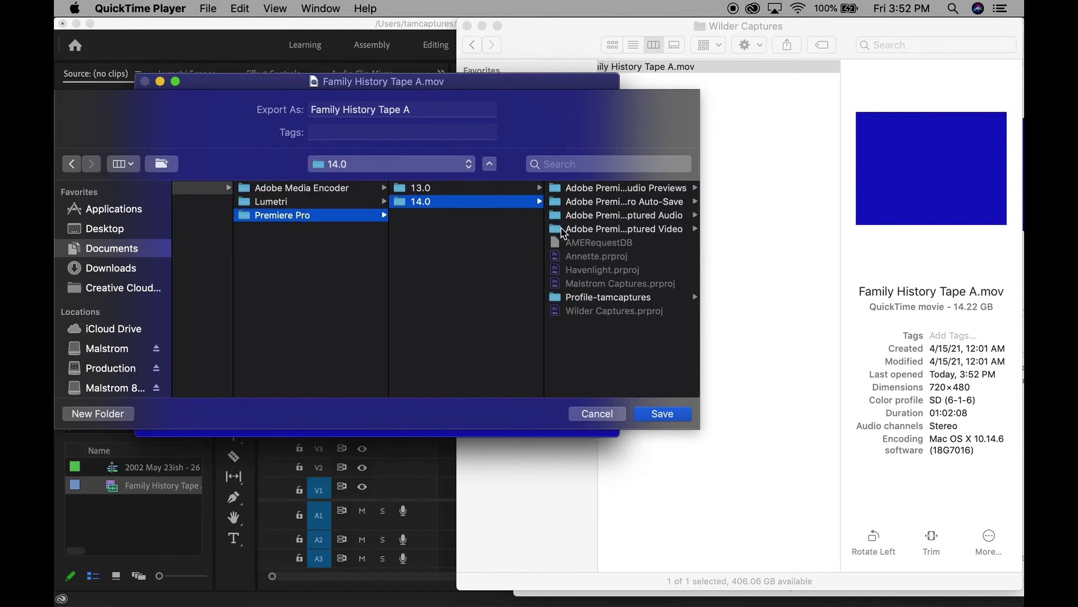
{"action": "left_click", "coordinate": [559, 229]}
{"action": "left_click", "coordinate": [571, 231]}
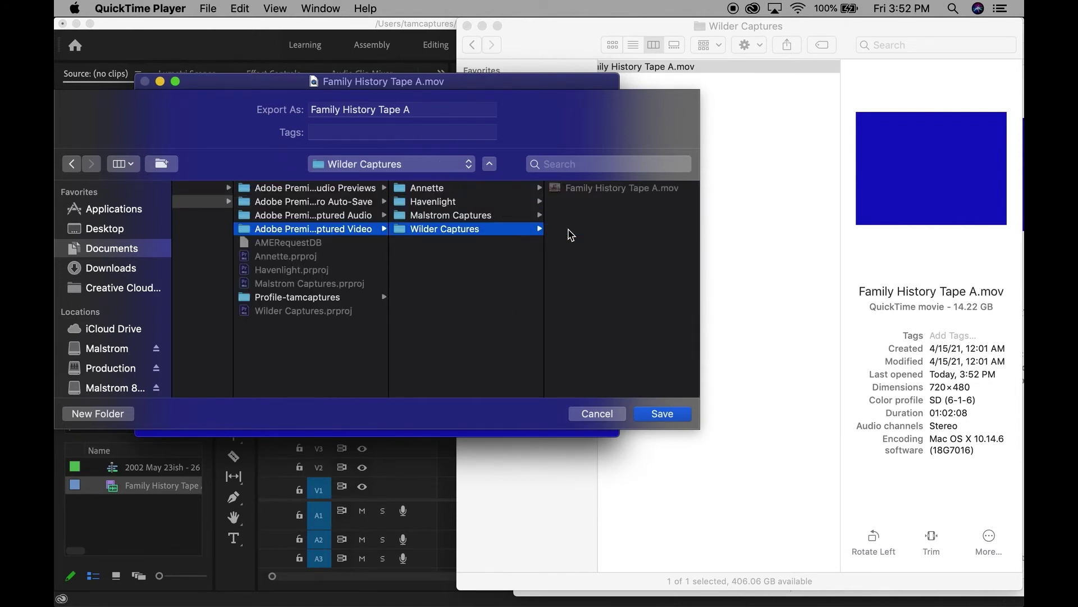
{"action": "left_click", "coordinate": [664, 421]}
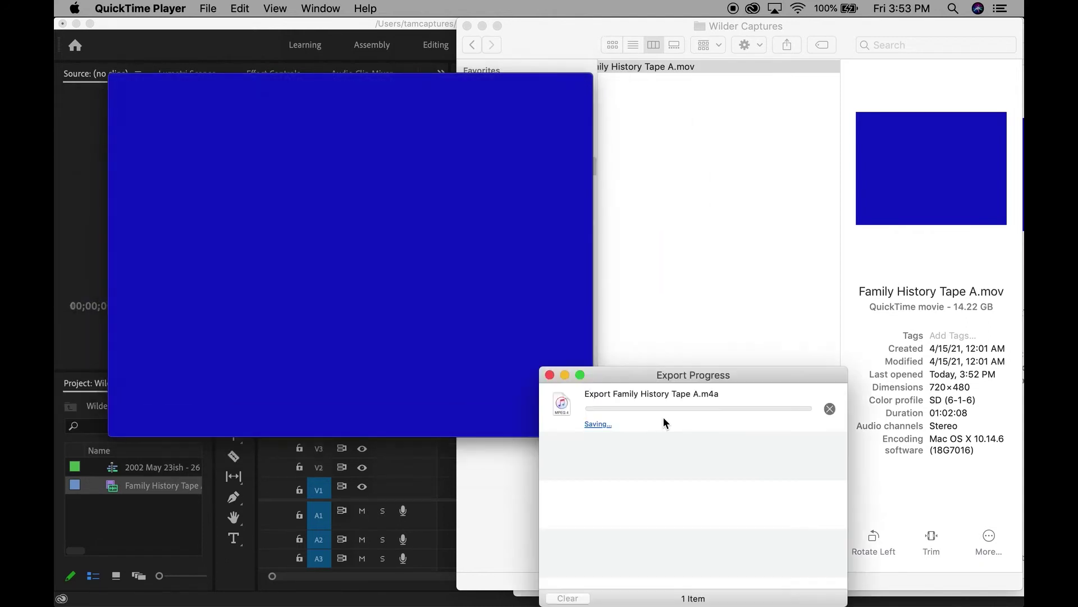
Step: Let the export finish, close the movie, and select Family History Tape A.m4a in Finder
{"action": "left_click_drag", "start_coordinate": [647, 373], "coordinate": [553, 206]}
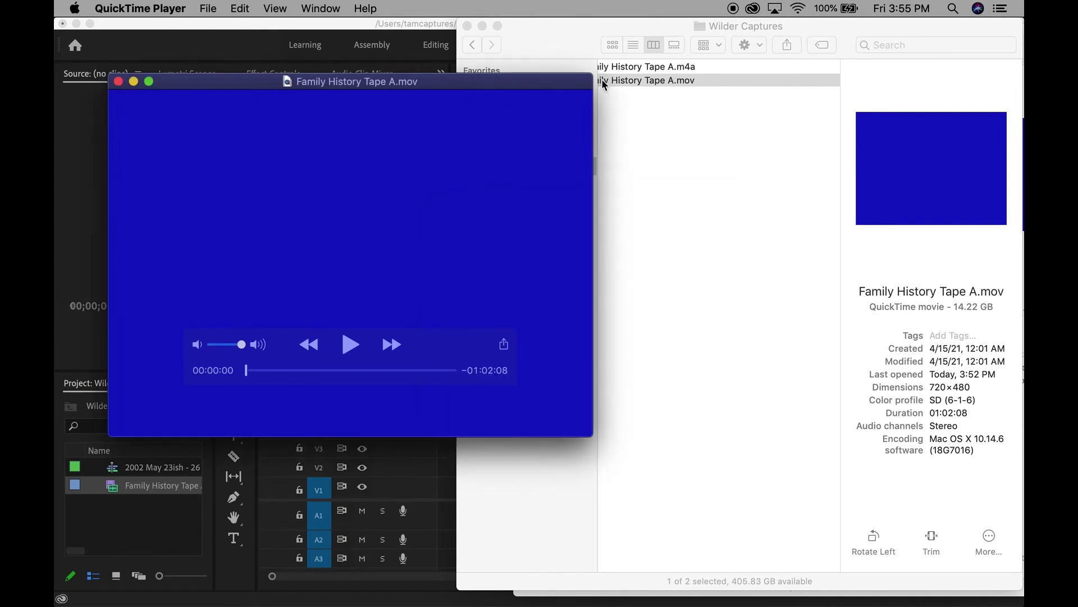
{"action": "left_click", "coordinate": [119, 82]}
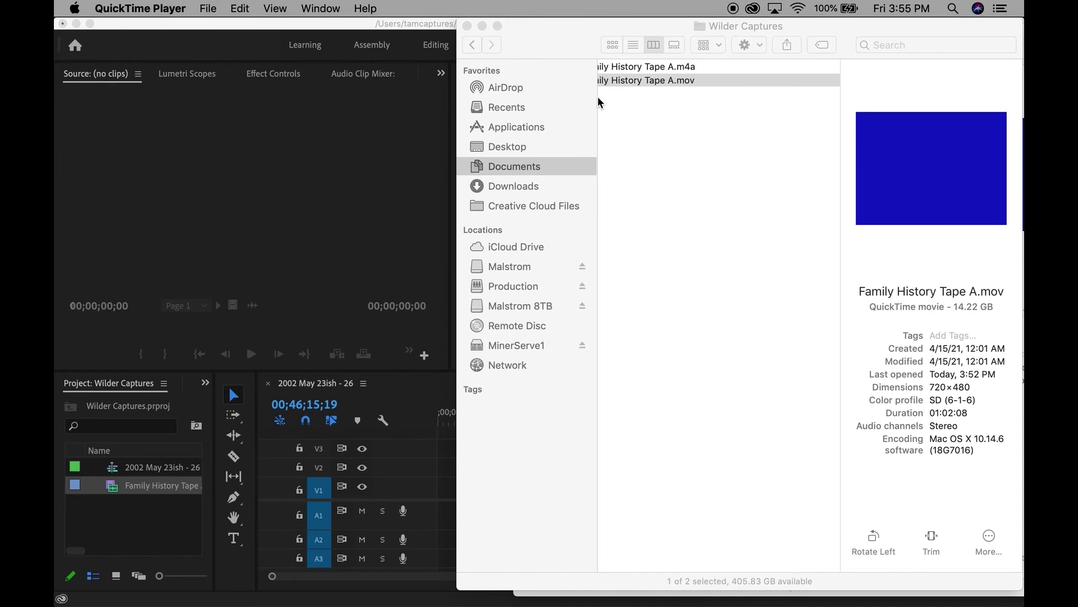
{"action": "left_click", "coordinate": [636, 68]}
{"action": "left_click", "coordinate": [636, 68]}
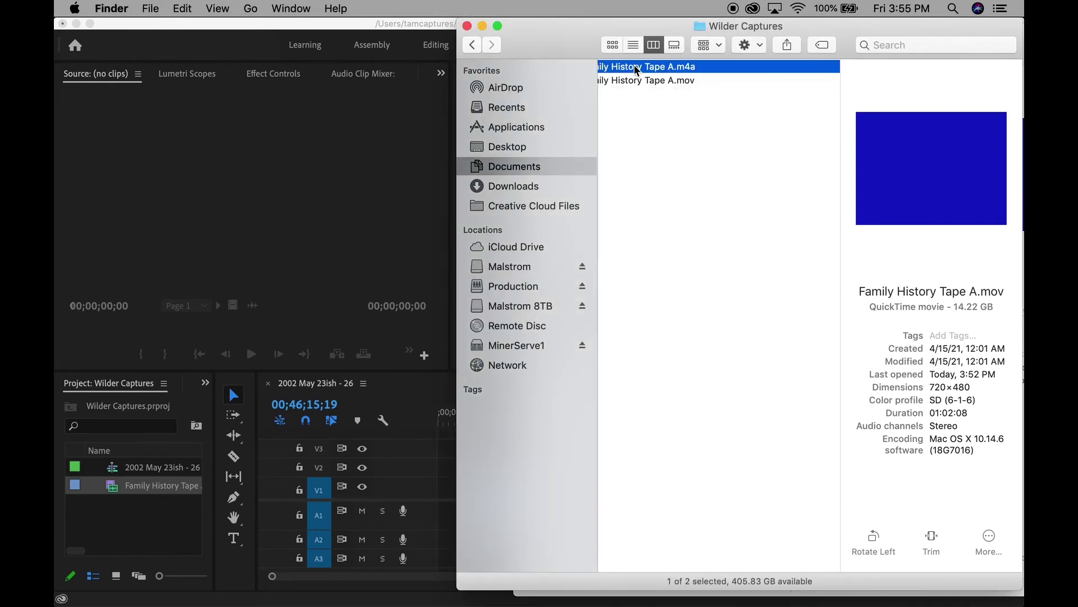
Step: Import Family History Tape A.m4a from the Wilder Captures folder into the Premiere project with Cmd+I
{"action": "left_click", "coordinate": [167, 528]}
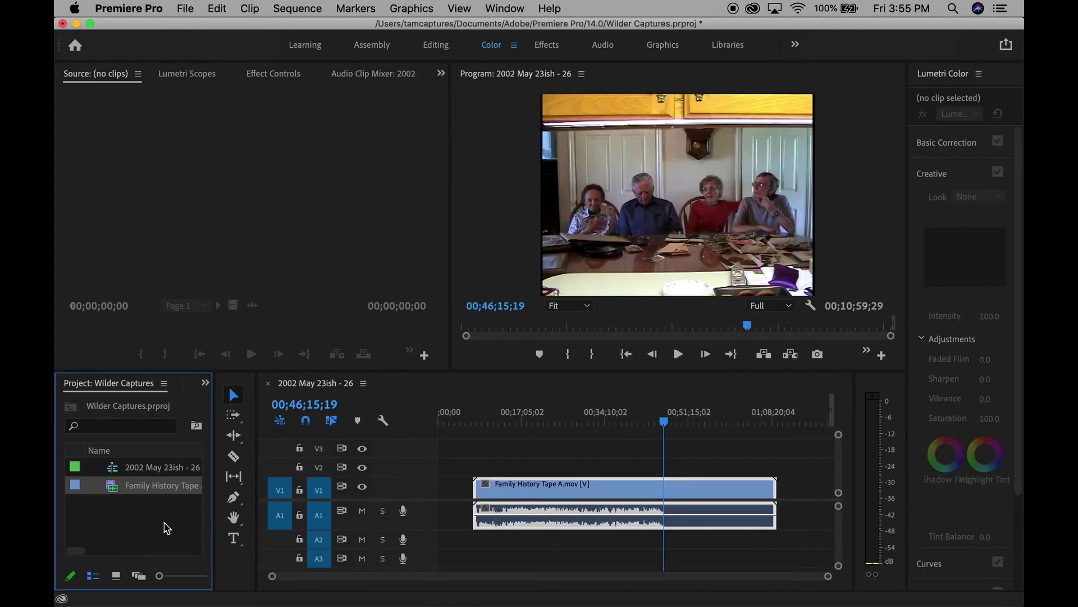
{"action": "left_click", "coordinate": [567, 416]}
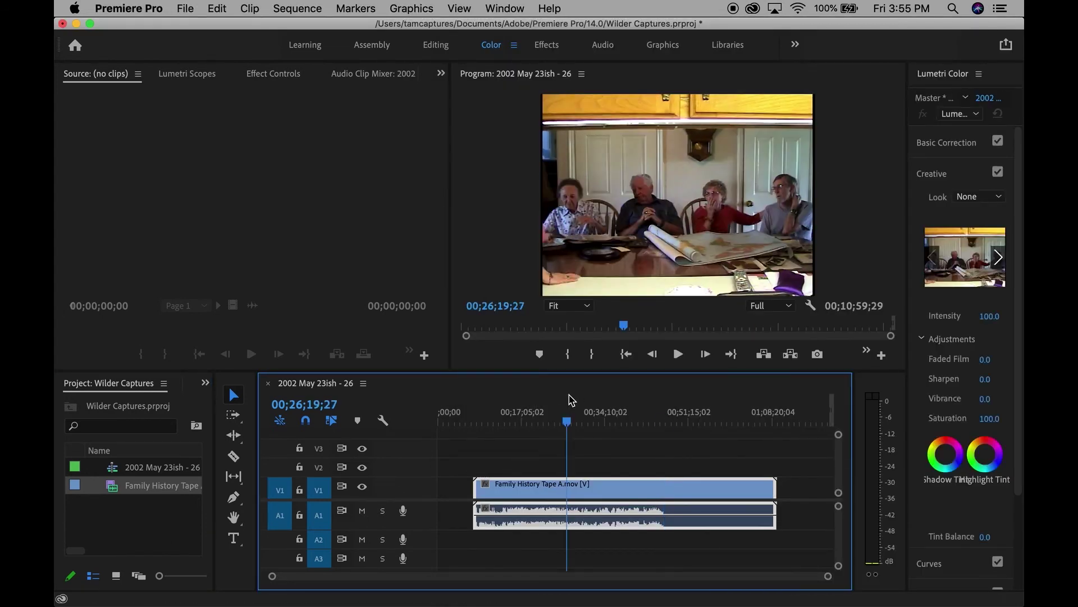
{"action": "key", "text": "super+i"}
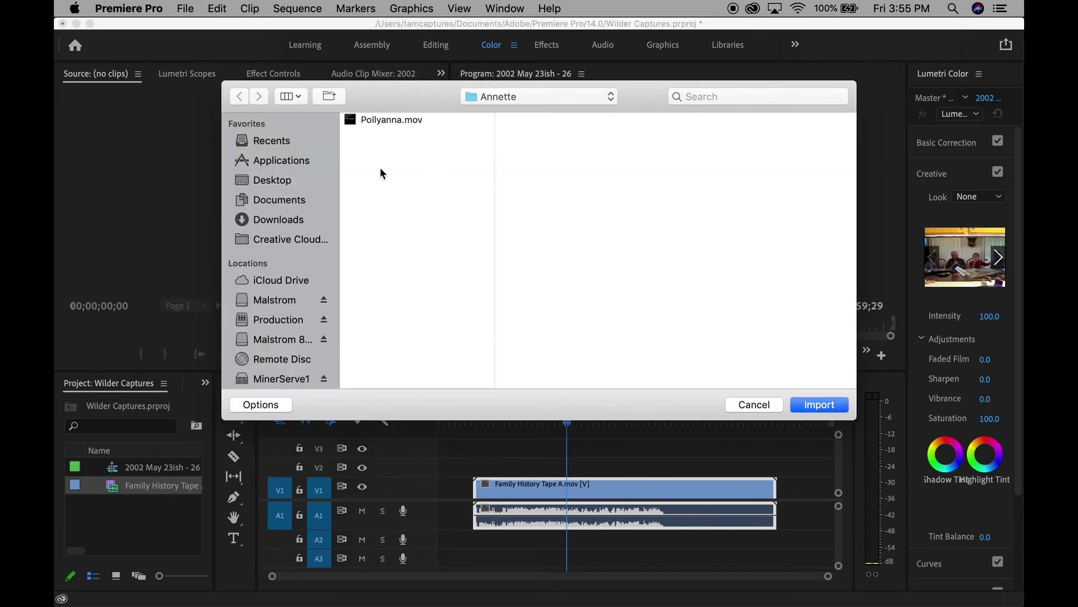
{"action": "left_click", "coordinate": [278, 201]}
{"action": "left_click", "coordinate": [402, 122]}
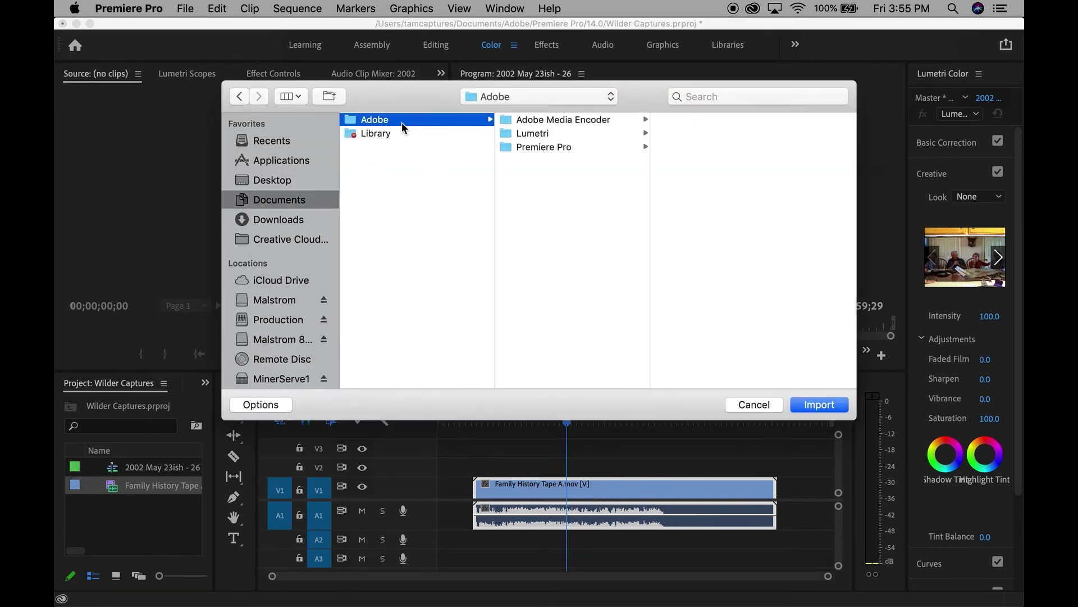
{"action": "left_click", "coordinate": [539, 148]}
{"action": "left_click", "coordinate": [686, 137]}
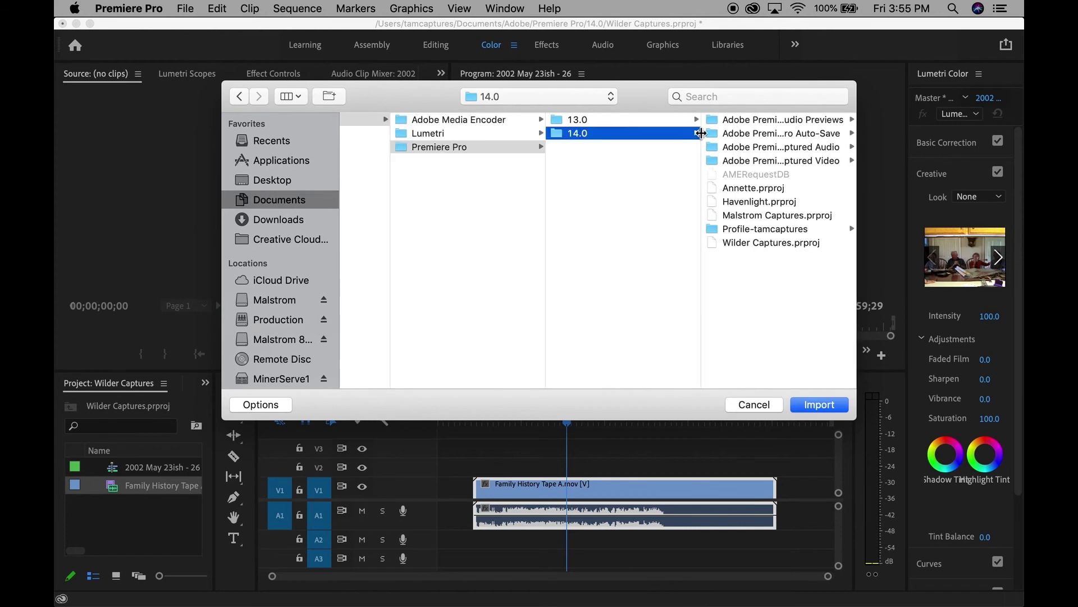
{"action": "left_click", "coordinate": [730, 160]}
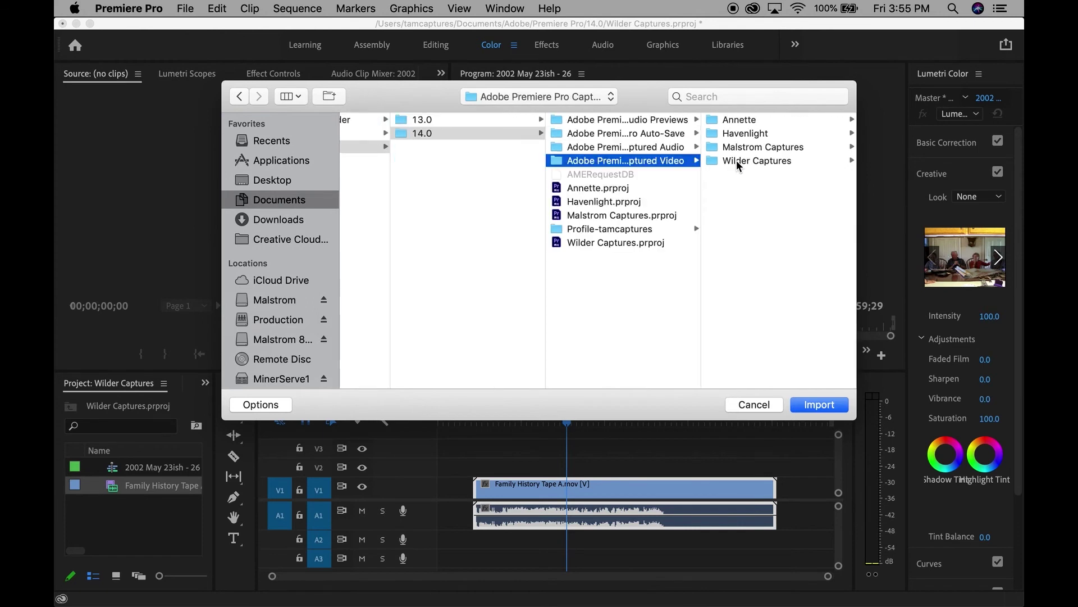
{"action": "left_click", "coordinate": [737, 160]}
{"action": "left_click", "coordinate": [751, 120]}
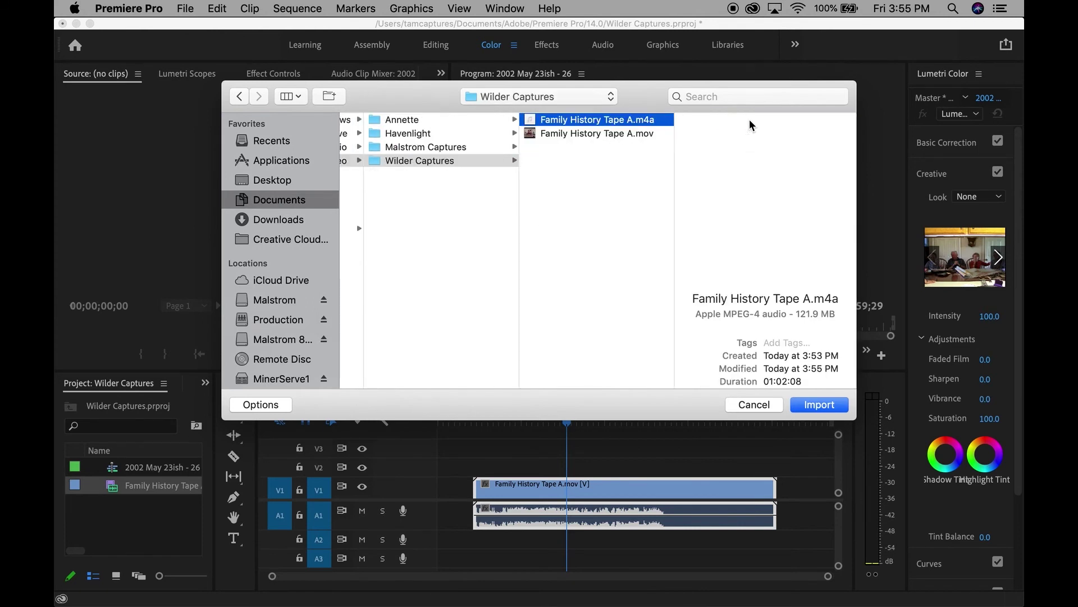
{"action": "left_click", "coordinate": [818, 405]}
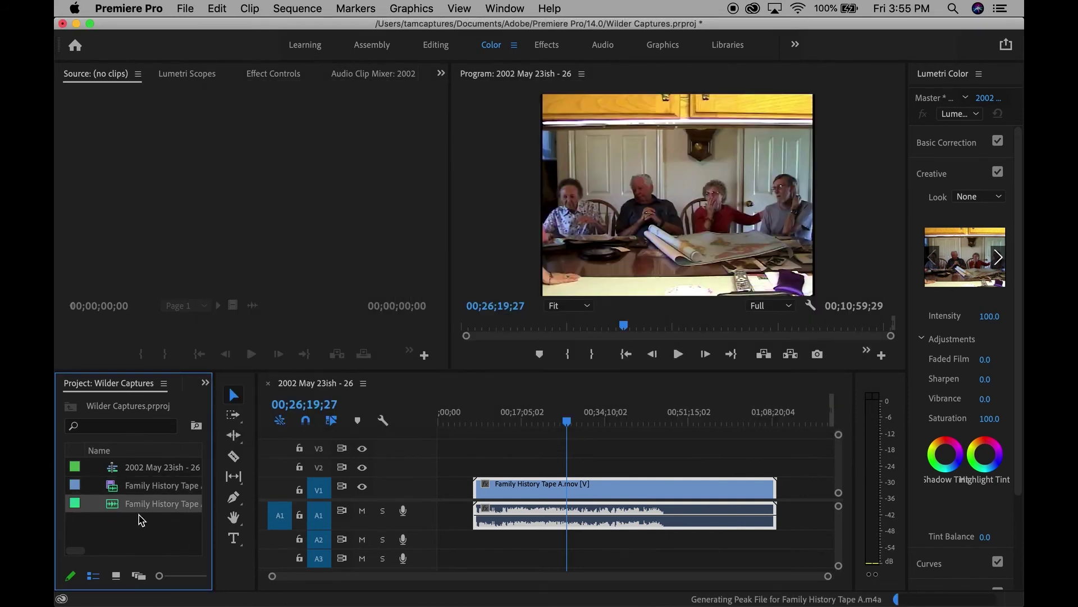
Step: Drag Family History Tape A.m4a onto track A2, starting at 00;07;19;26
{"action": "left_click_drag", "start_coordinate": [115, 507], "coordinate": [478, 544]}
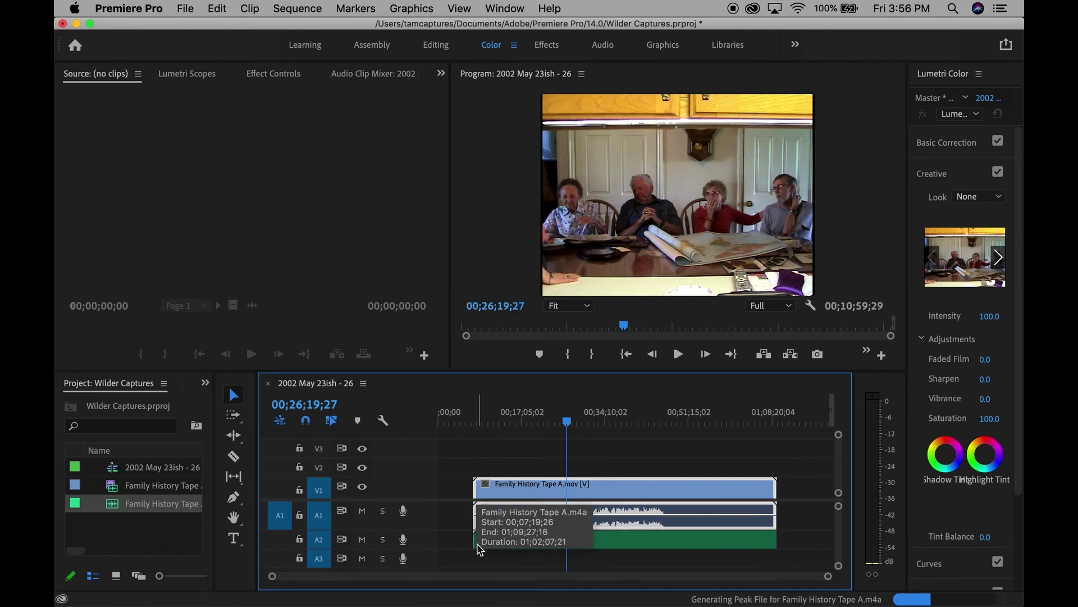
{"action": "key", "text": "equal"}
{"action": "key", "text": "equal"}
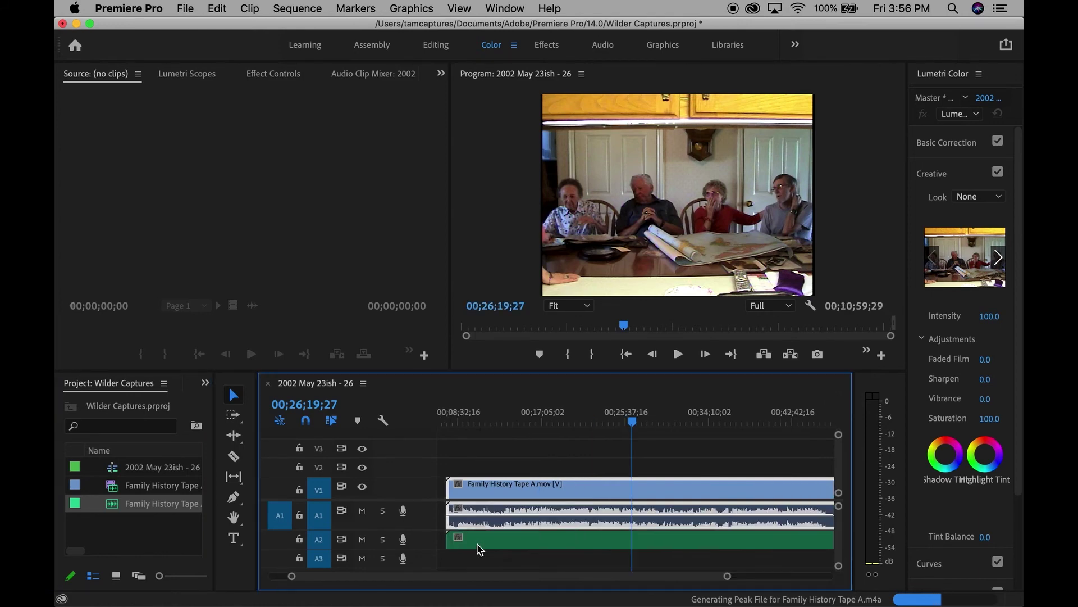
{"action": "scroll", "coordinate": [562, 542], "scroll_direction": "left", "scroll_amount": 5}
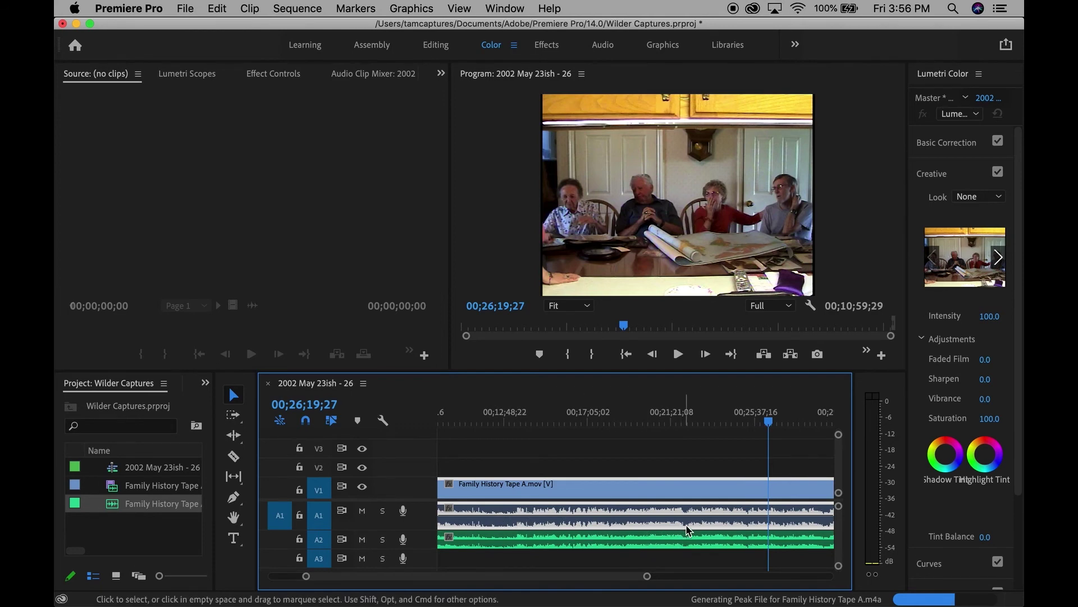
{"action": "scroll", "coordinate": [688, 536], "scroll_direction": "left", "scroll_amount": 6}
{"action": "scroll", "coordinate": [690, 536], "scroll_direction": "down", "scroll_amount": 2}
{"action": "scroll", "coordinate": [690, 536], "scroll_direction": "up", "scroll_amount": 1}
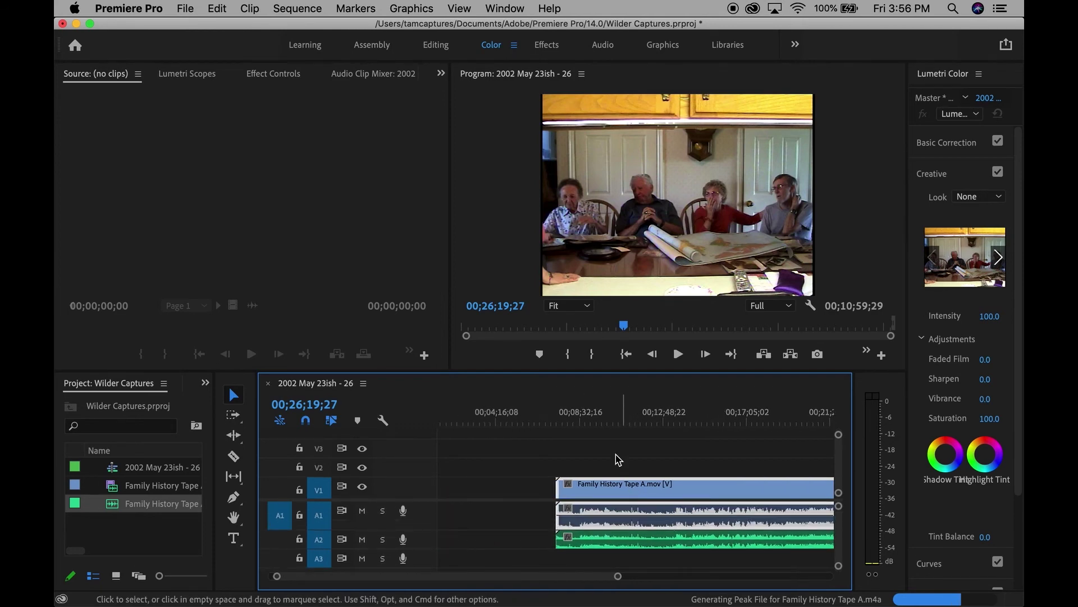
{"action": "left_click", "coordinate": [597, 422]}
{"action": "key", "text": "space"}
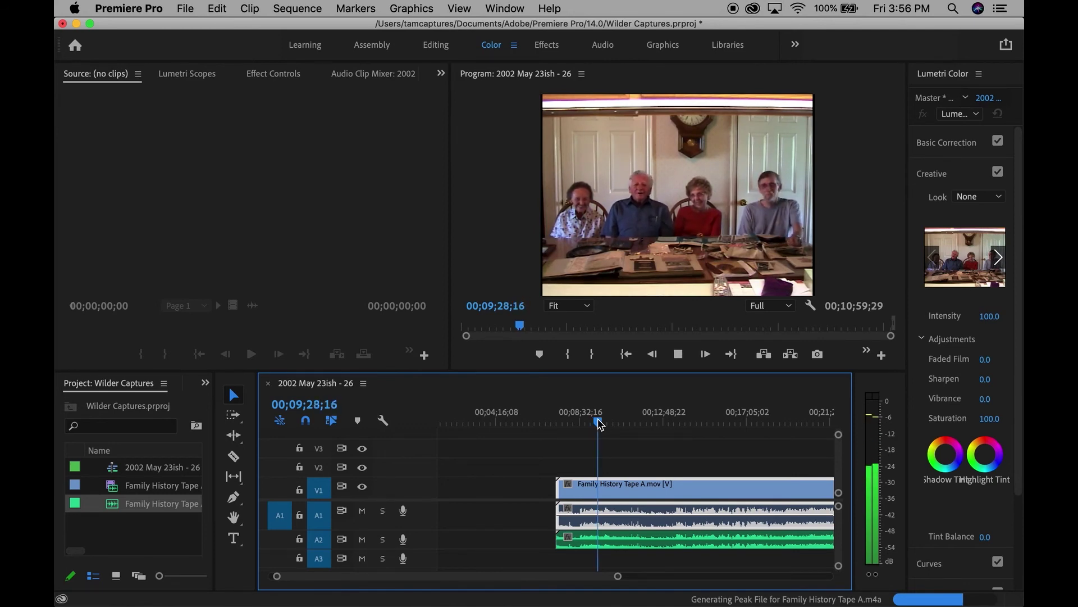
{"action": "key", "text": "space"}
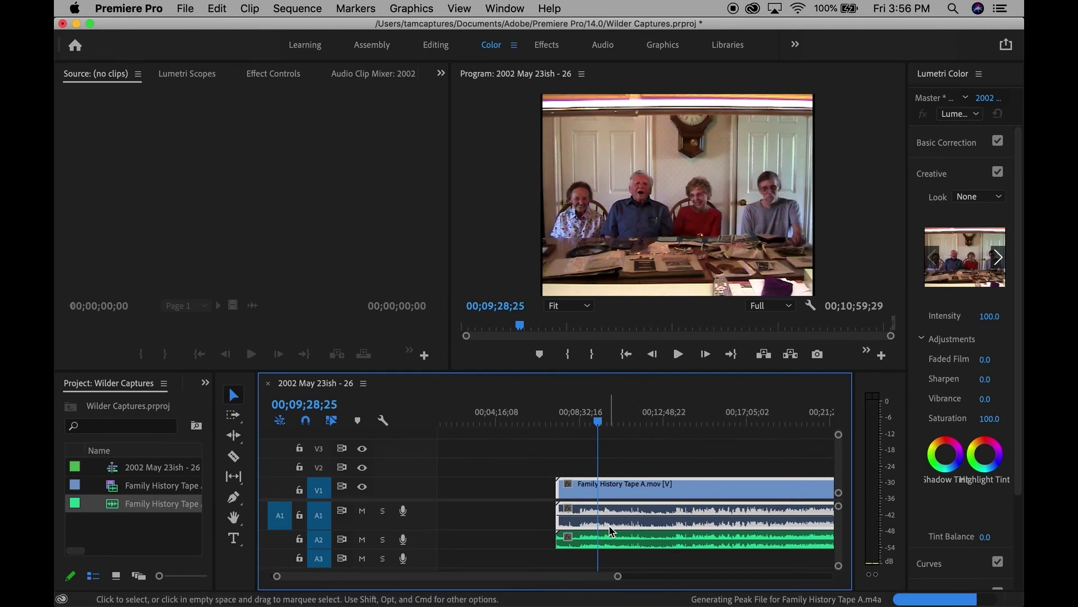
{"action": "key", "text": "backslash"}
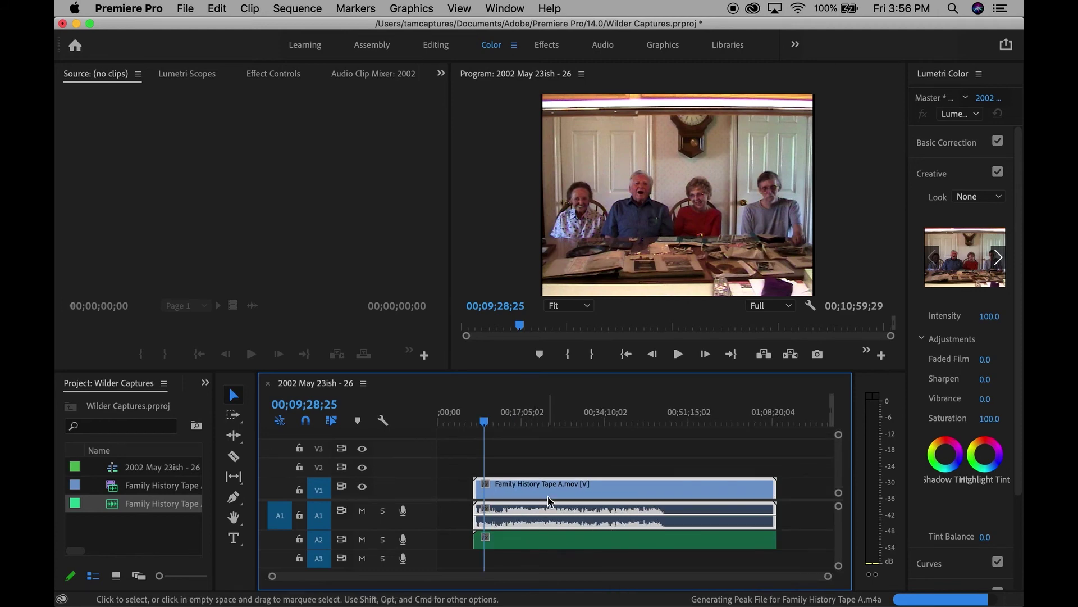
{"action": "key", "text": "equal"}
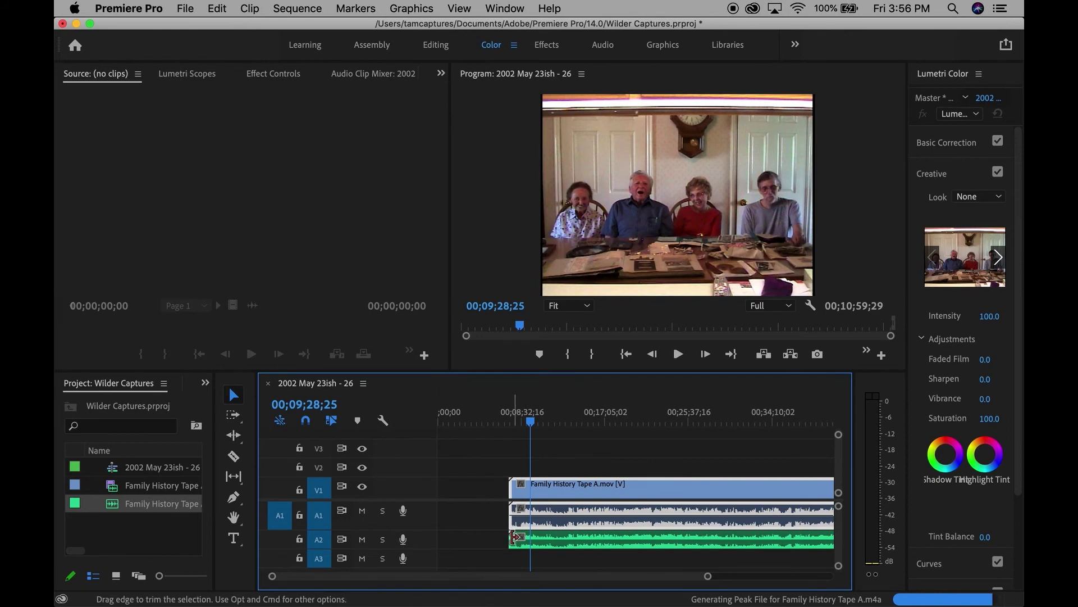
{"action": "left_click_drag", "start_coordinate": [523, 540], "coordinate": [782, 542]}
{"action": "scroll", "coordinate": [695, 544], "scroll_direction": "down", "scroll_amount": 3}
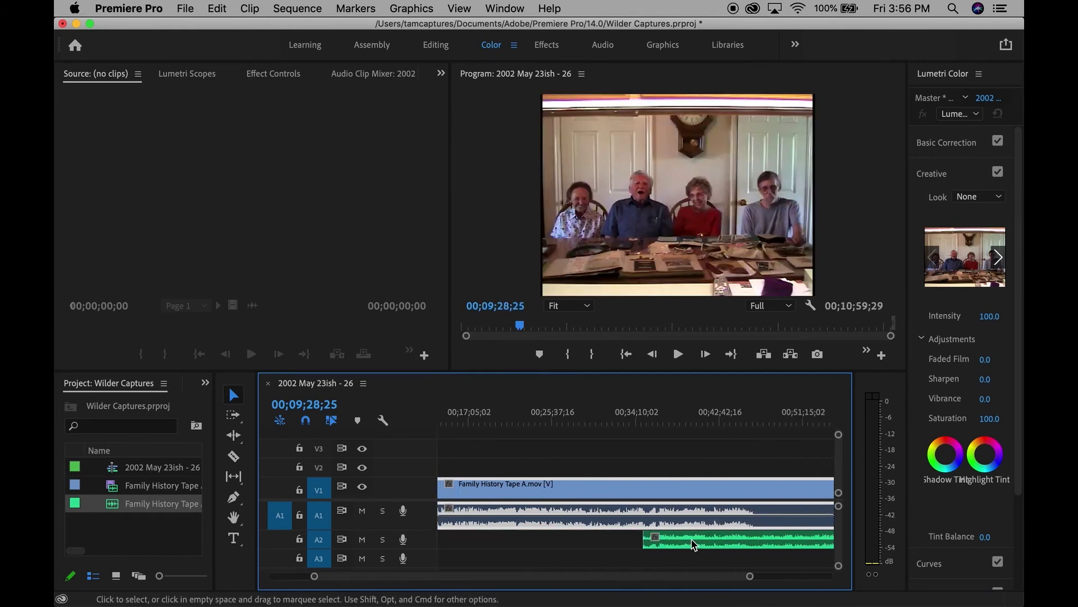
{"action": "left_click_drag", "start_coordinate": [646, 540], "coordinate": [747, 541]}
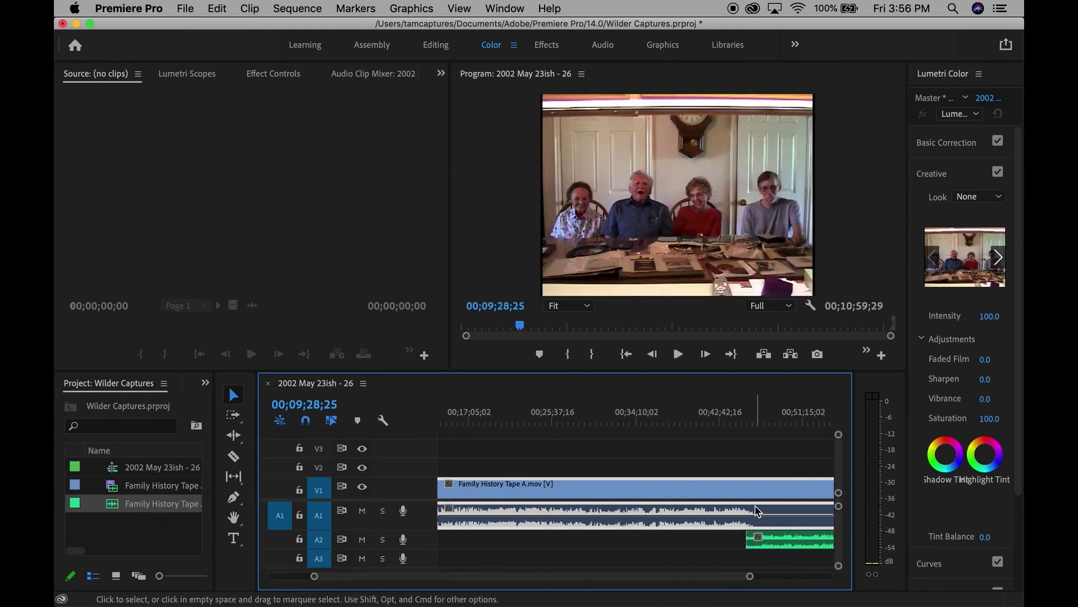
{"action": "scroll", "coordinate": [757, 511], "scroll_direction": "down", "scroll_amount": 5}
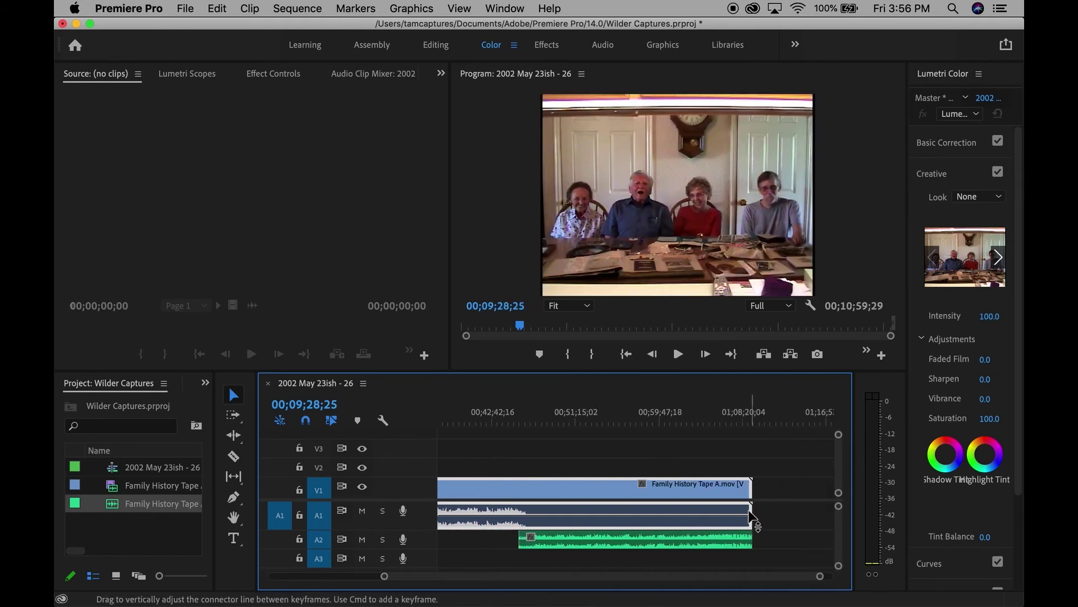
{"action": "left_click_drag", "start_coordinate": [750, 508], "coordinate": [532, 515]}
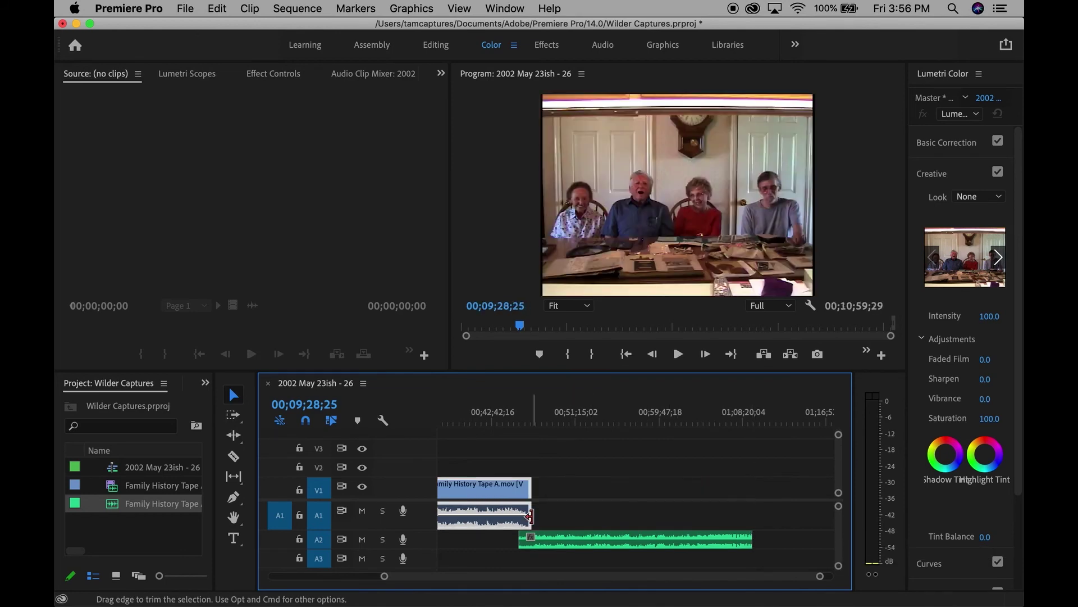
{"action": "key", "text": "super+z"}
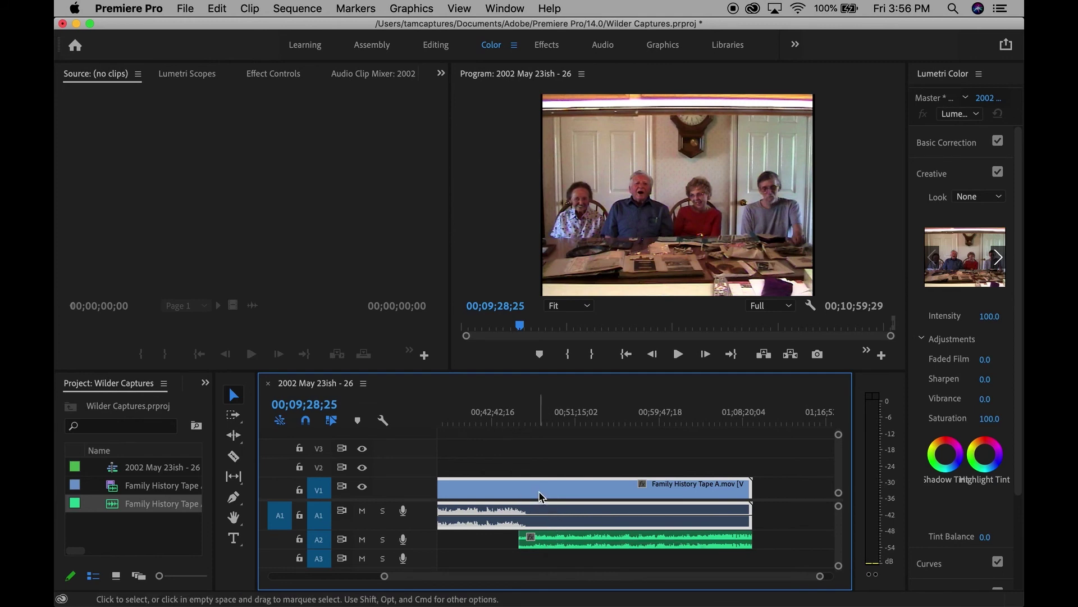
Step: Unlink the Family History Tape A.mov video from its own audio
{"action": "left_click", "coordinate": [585, 455]}
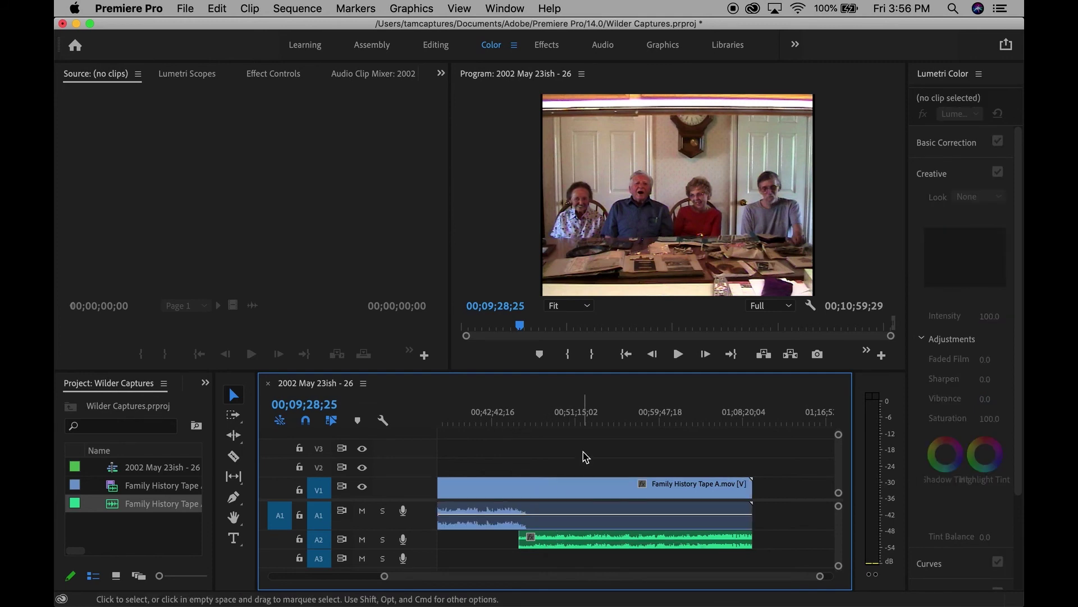
{"action": "left_click", "coordinate": [573, 498]}
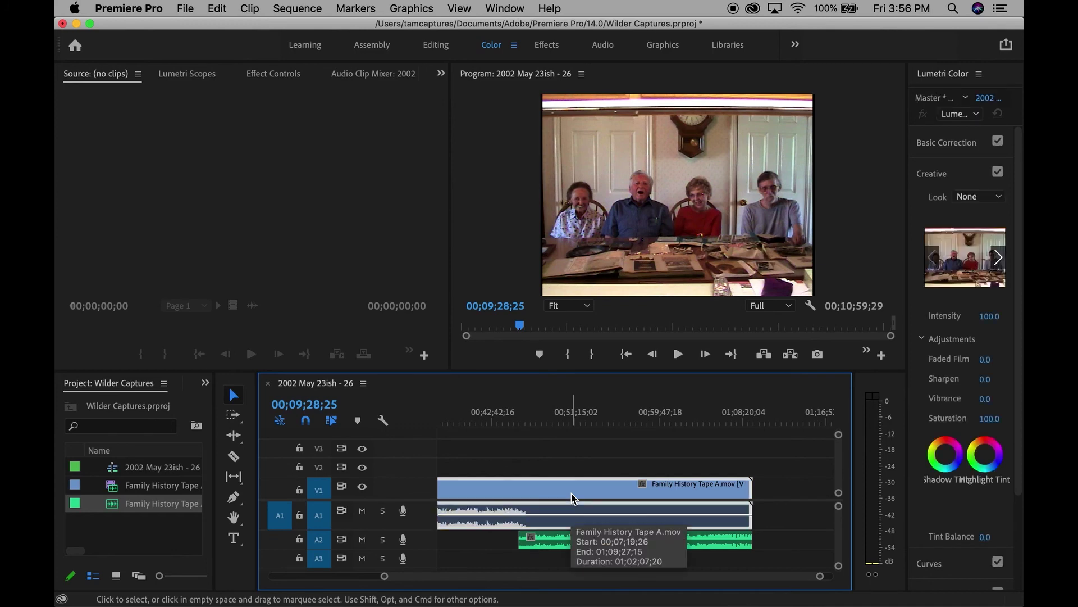
{"action": "right_click", "coordinate": [573, 498]}
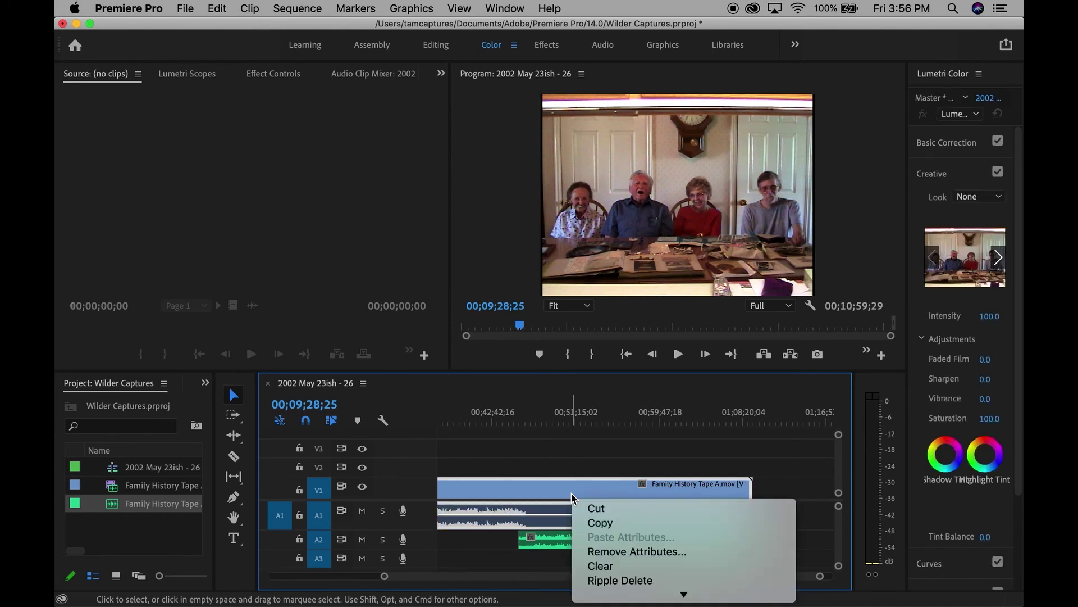
{"action": "scroll", "coordinate": [596, 531], "scroll_direction": "down", "scroll_amount": 5}
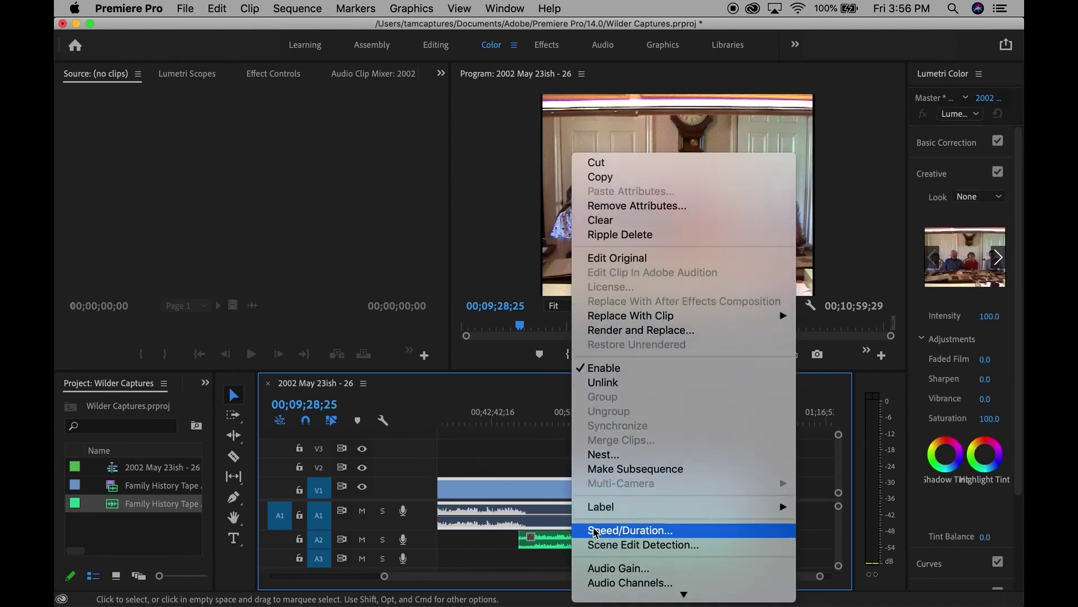
{"action": "left_click", "coordinate": [605, 339]}
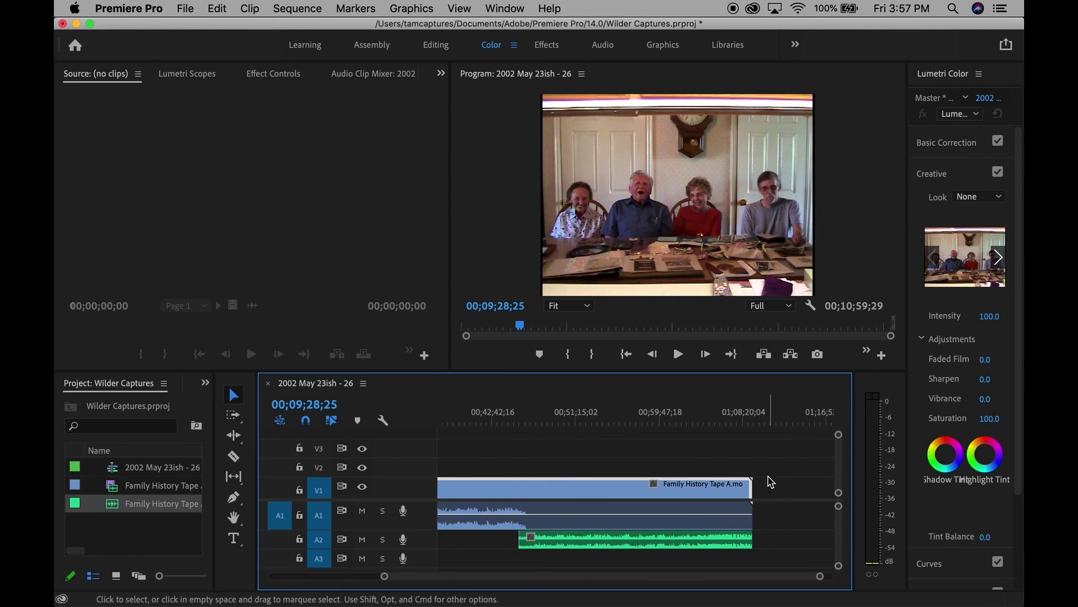
Step: Trim the end of the A1 audio, then undo the trims and scroll back to the timeline start
{"action": "left_click_drag", "start_coordinate": [747, 506], "coordinate": [528, 516]}
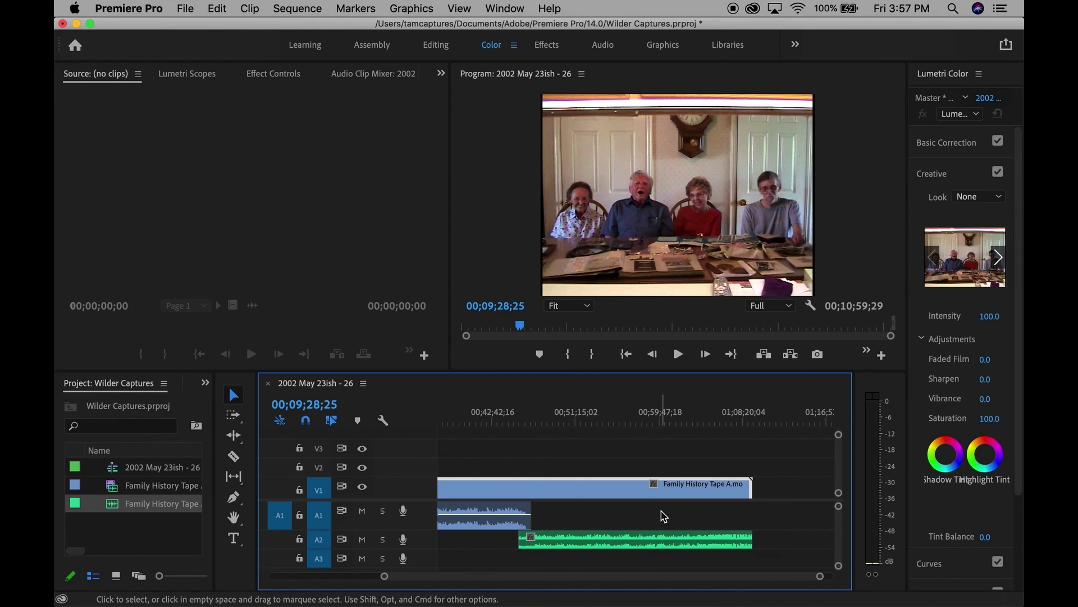
{"action": "key", "text": "super+z"}
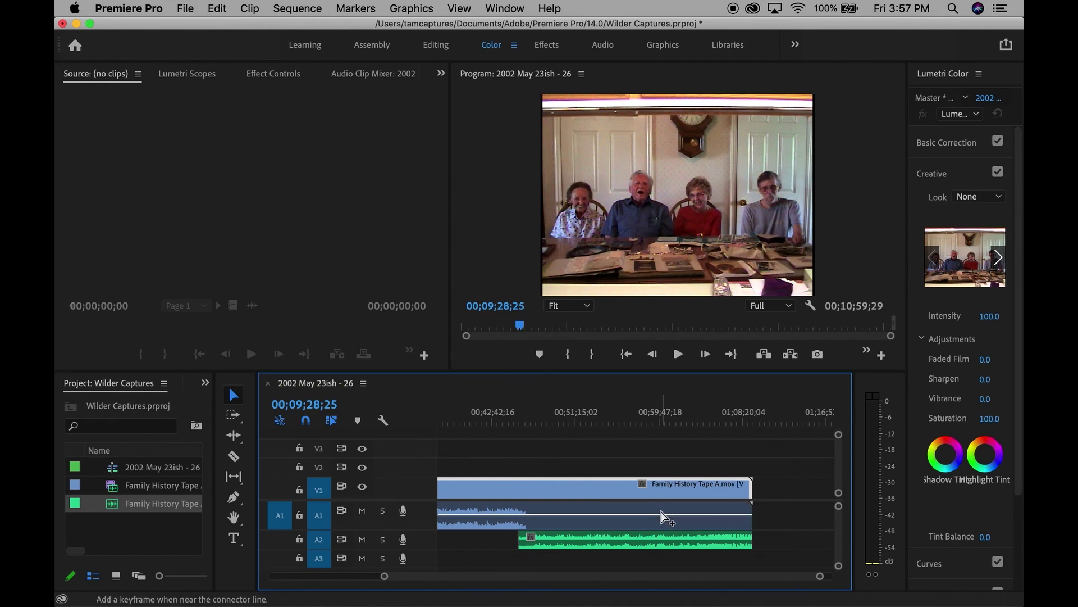
{"action": "key", "text": "super+z"}
{"action": "scroll", "coordinate": [661, 511], "scroll_direction": "left", "scroll_amount": 10}
{"action": "scroll", "coordinate": [662, 512], "scroll_direction": "down", "scroll_amount": 2}
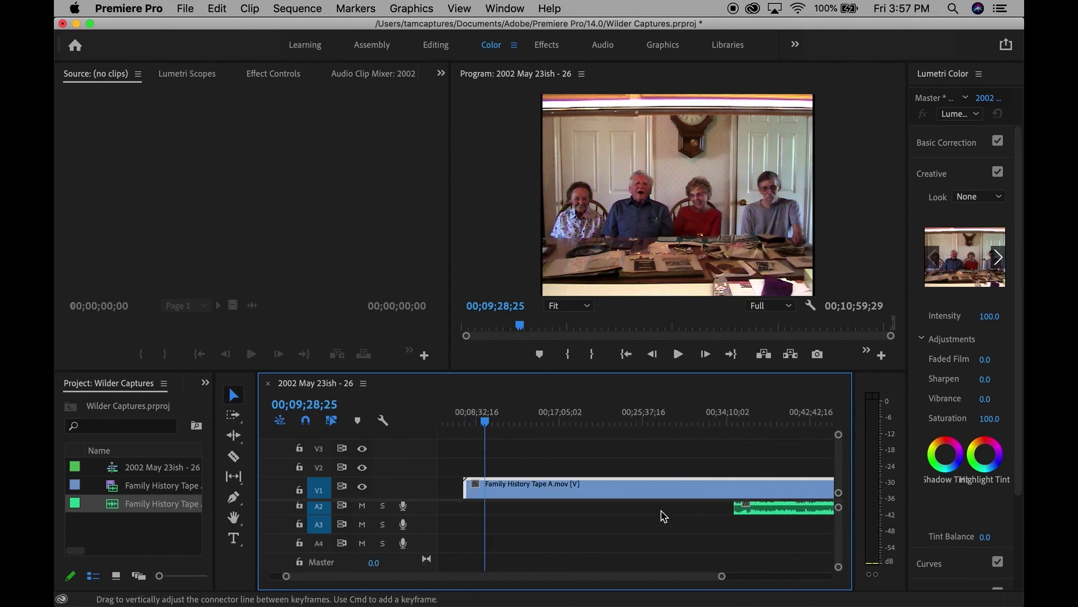
{"action": "scroll", "coordinate": [663, 516], "scroll_direction": "up", "scroll_amount": 2}
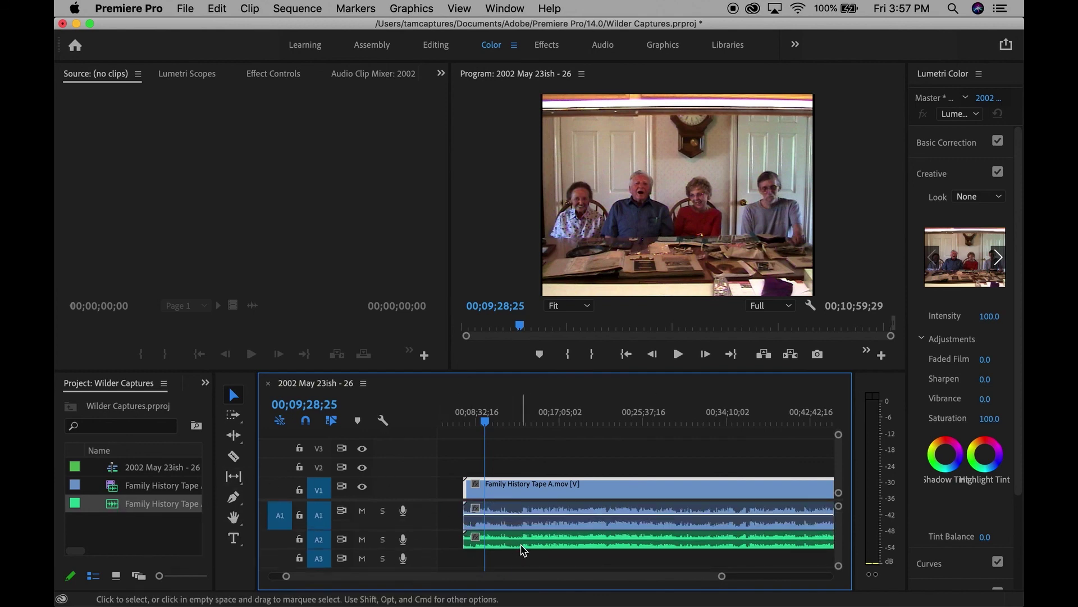
Step: Unlink the V1 video clip from its original camera audio
{"action": "right_click", "coordinate": [556, 499]}
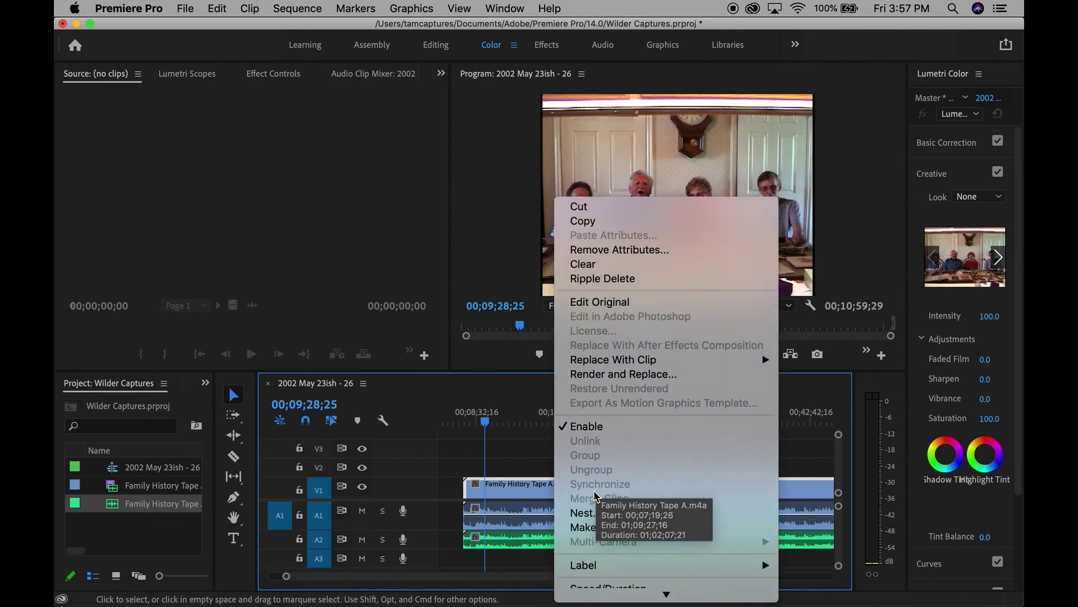
{"action": "scroll", "coordinate": [595, 493], "scroll_direction": "down", "scroll_amount": 10}
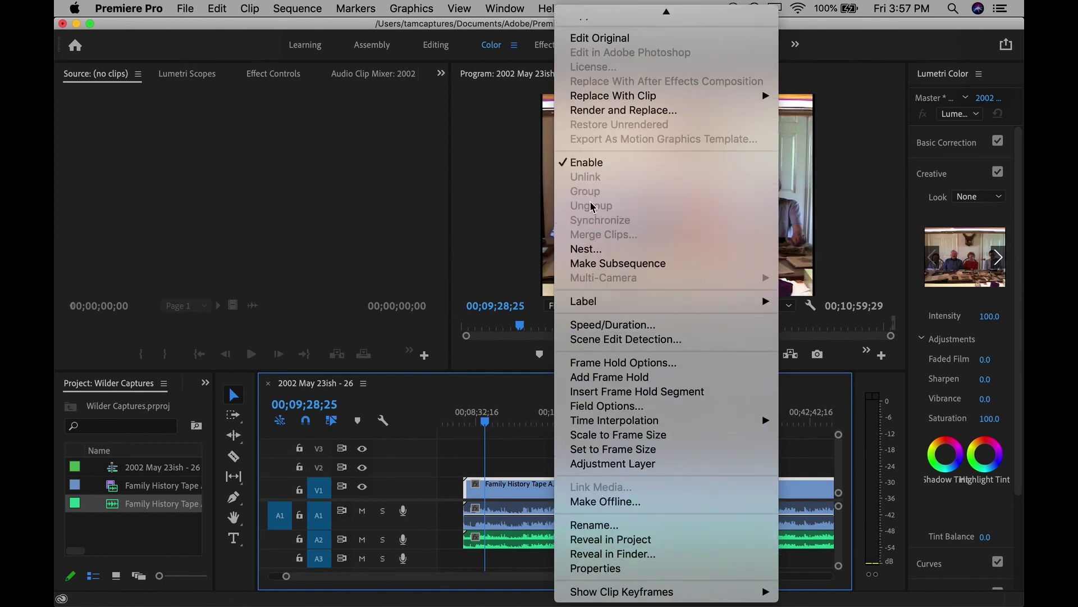
{"action": "left_click", "coordinate": [522, 487]}
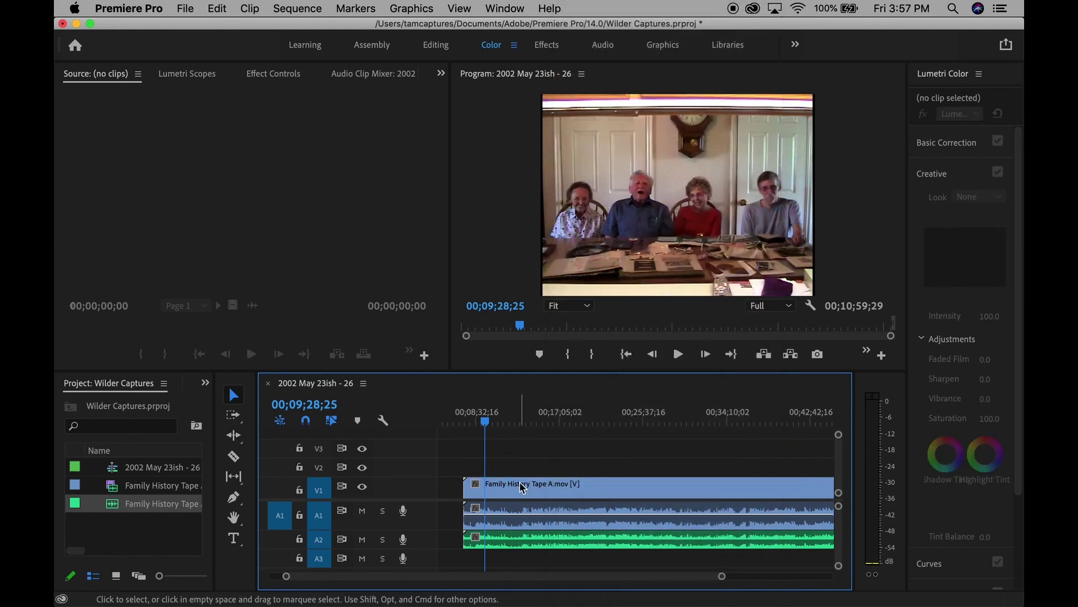
{"action": "left_click", "coordinate": [522, 487]}
{"action": "right_click", "coordinate": [522, 489]}
{"action": "scroll", "coordinate": [556, 483], "scroll_direction": "down", "scroll_amount": 10}
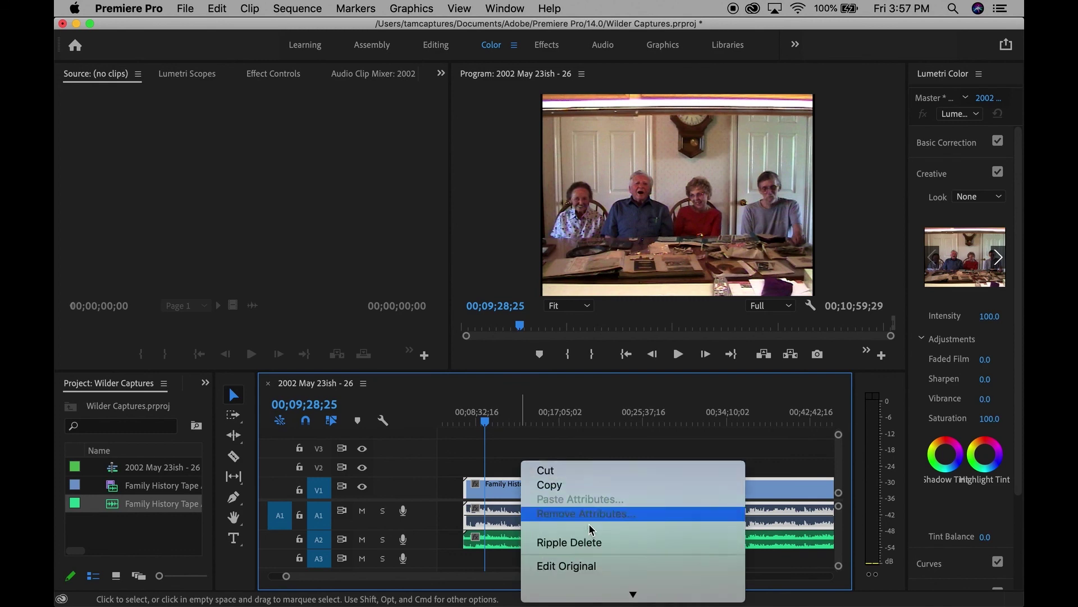
{"action": "left_click", "coordinate": [556, 402]}
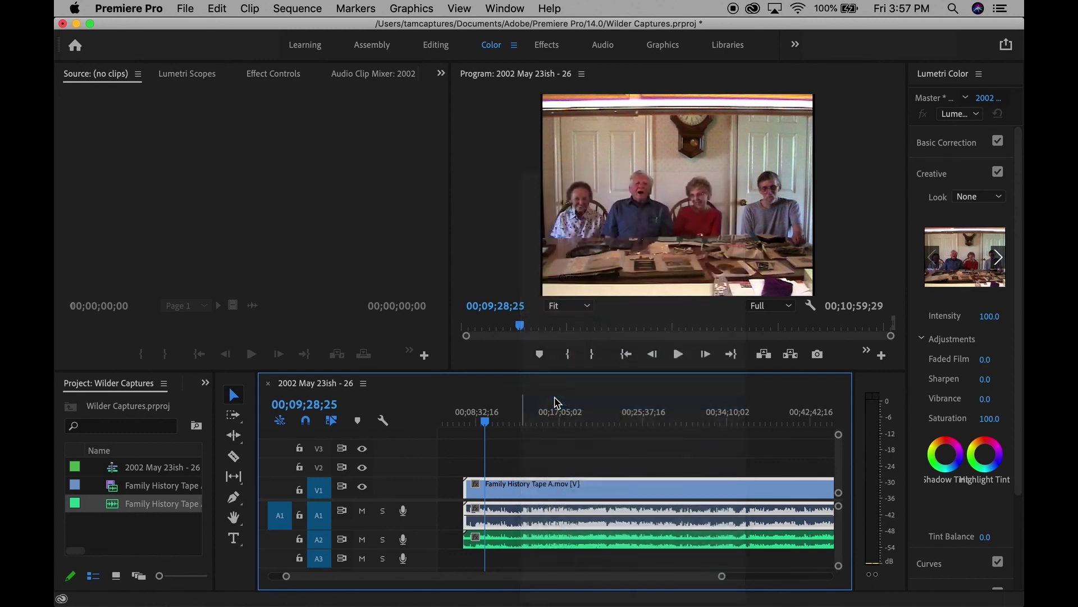
Step: Delete the camera audio clip from track A1
{"action": "left_click", "coordinate": [532, 513]}
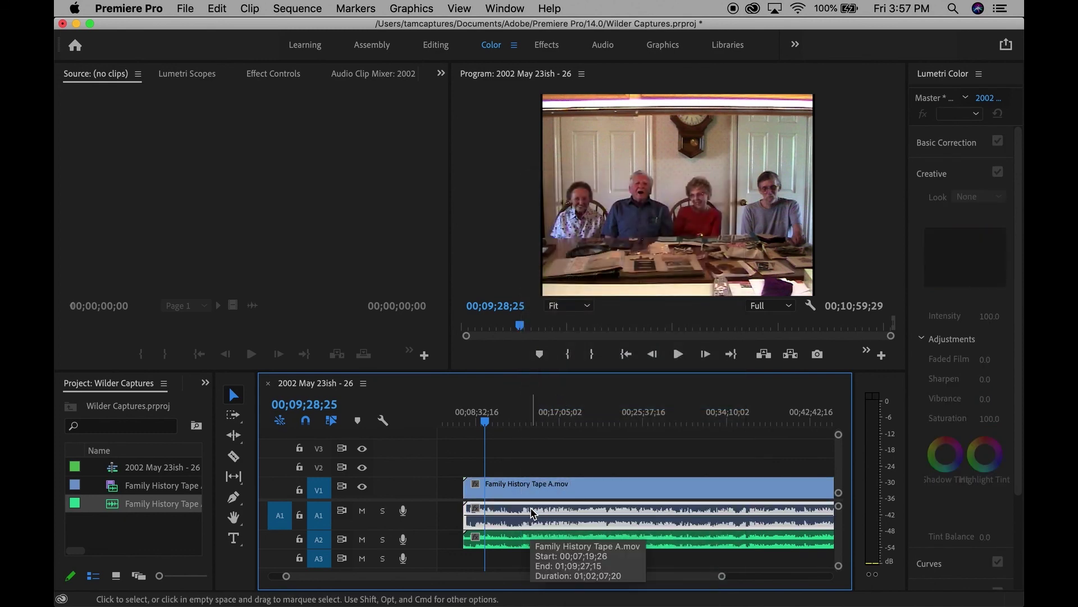
{"action": "key", "text": "backslash"}
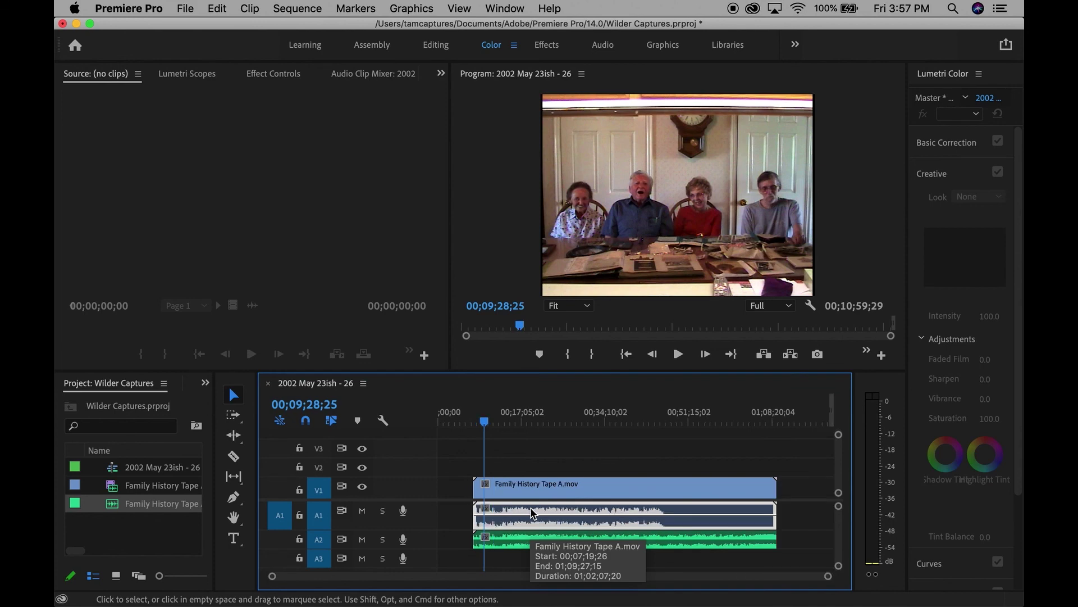
{"action": "key", "text": "Delete"}
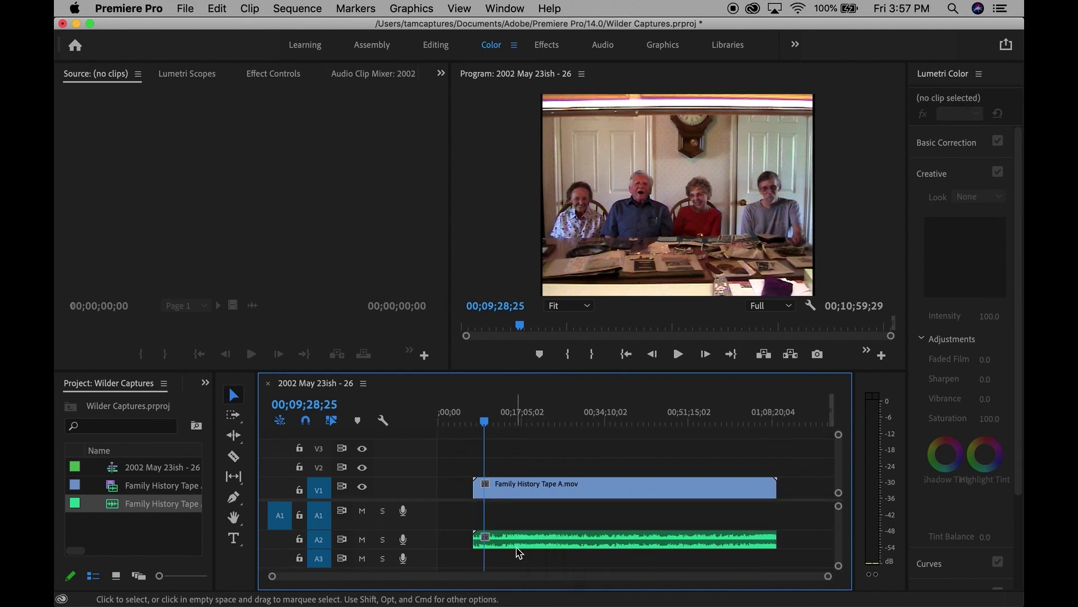
Step: Move Family History Tape A.m4a from A2 onto A1, then play two spots to check sync
{"action": "left_click_drag", "start_coordinate": [517, 553], "coordinate": [516, 528]}
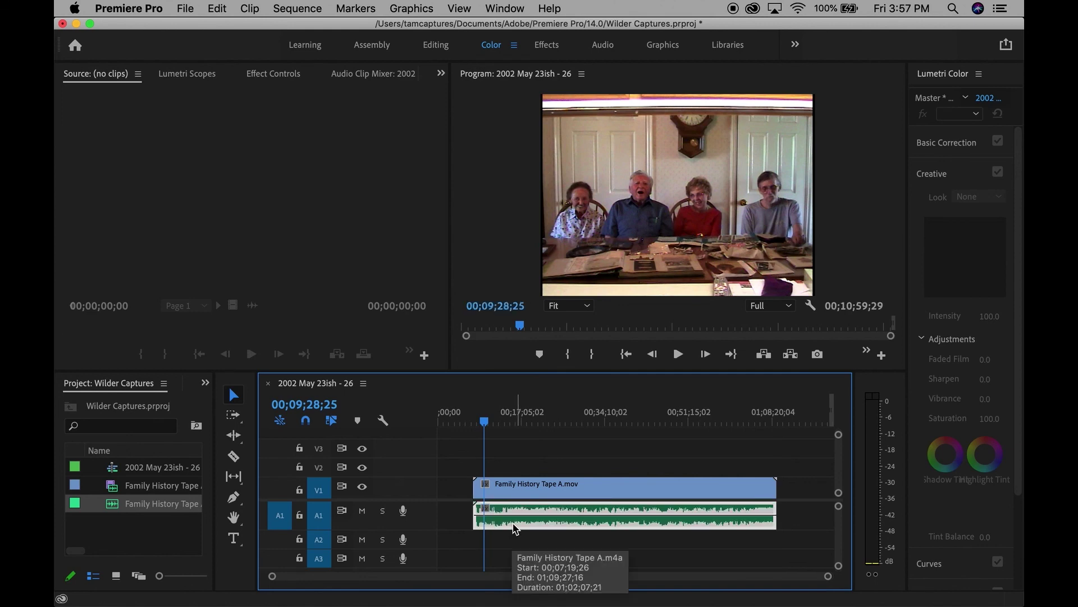
{"action": "key", "text": "space"}
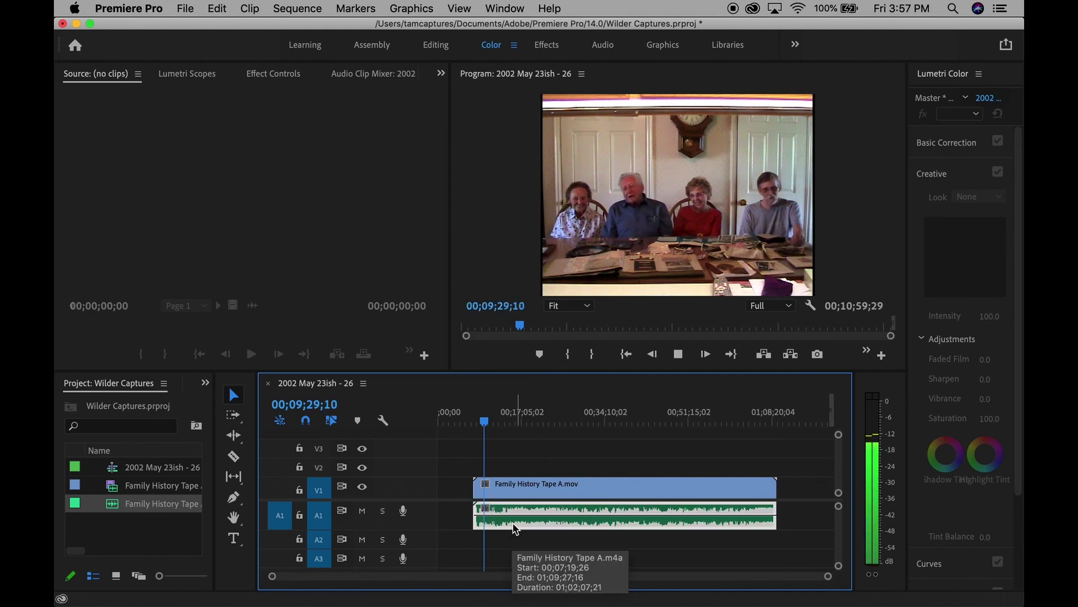
{"action": "key", "text": "space"}
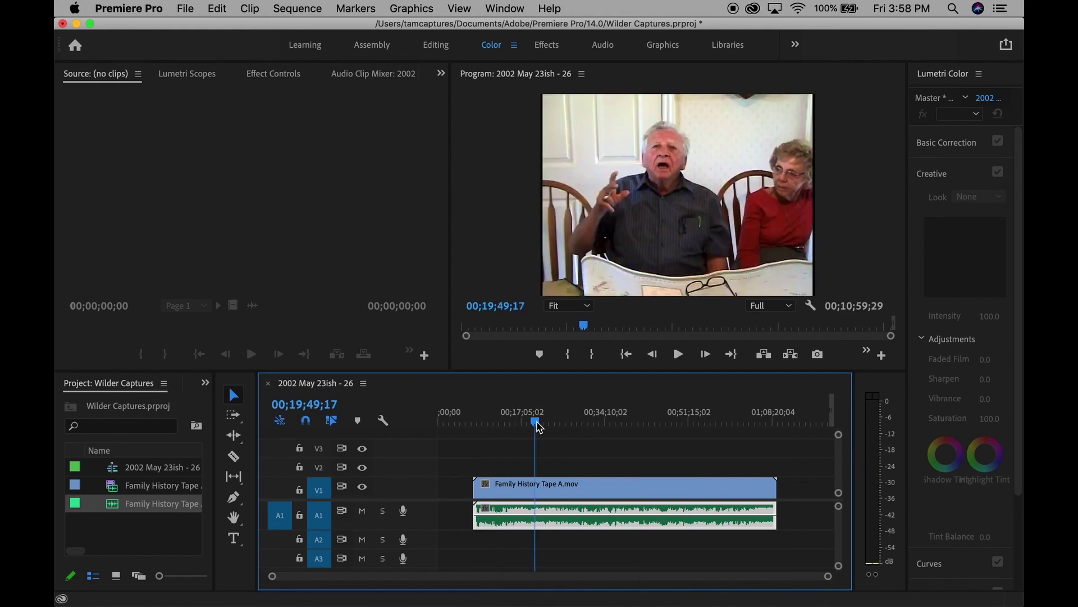
{"action": "key", "text": "space"}
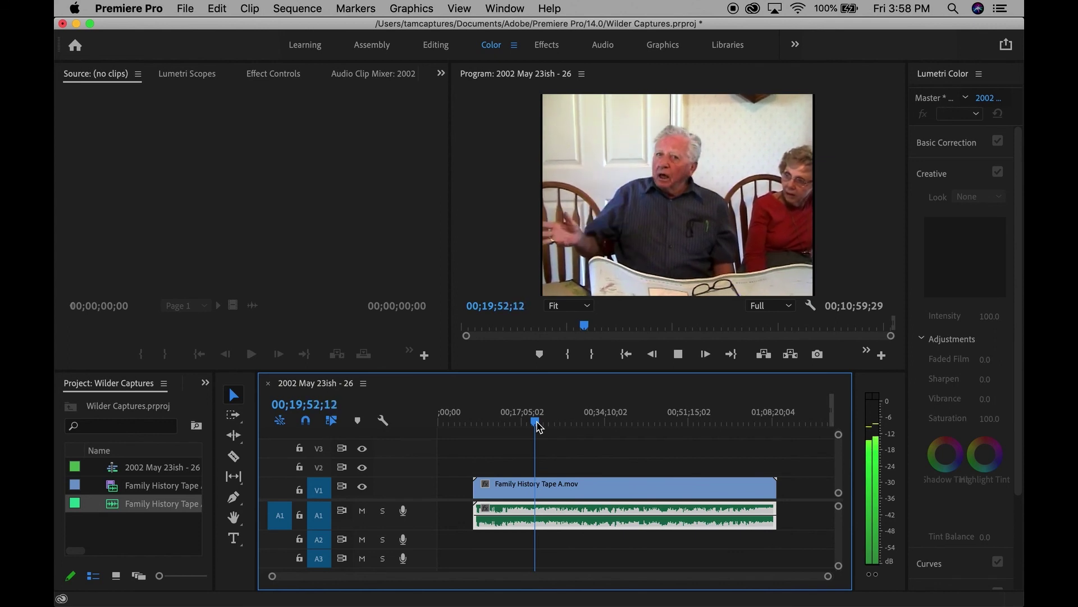
{"action": "key", "text": "space"}
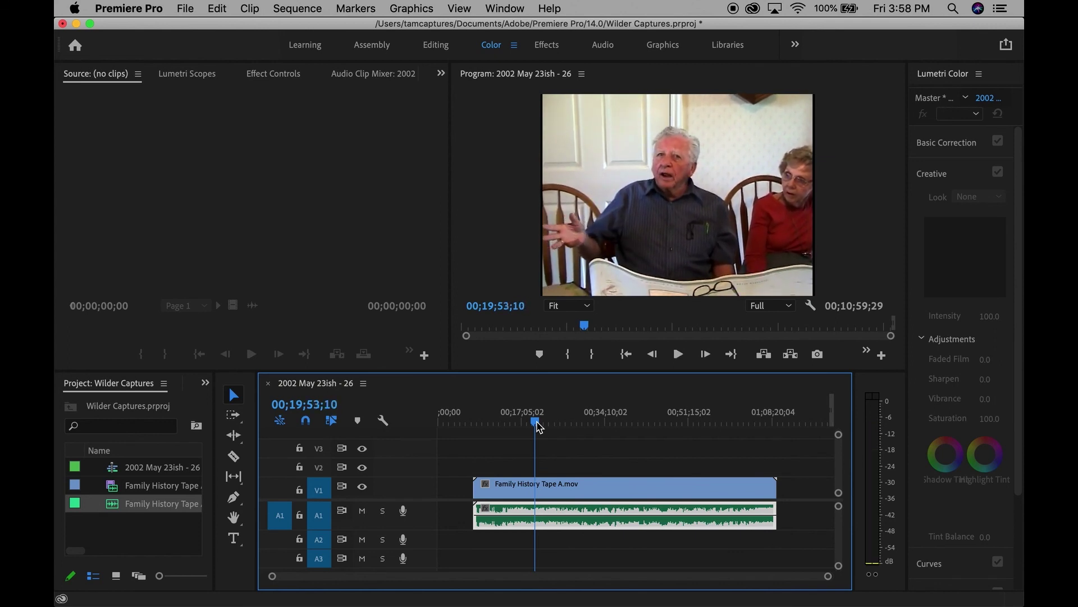